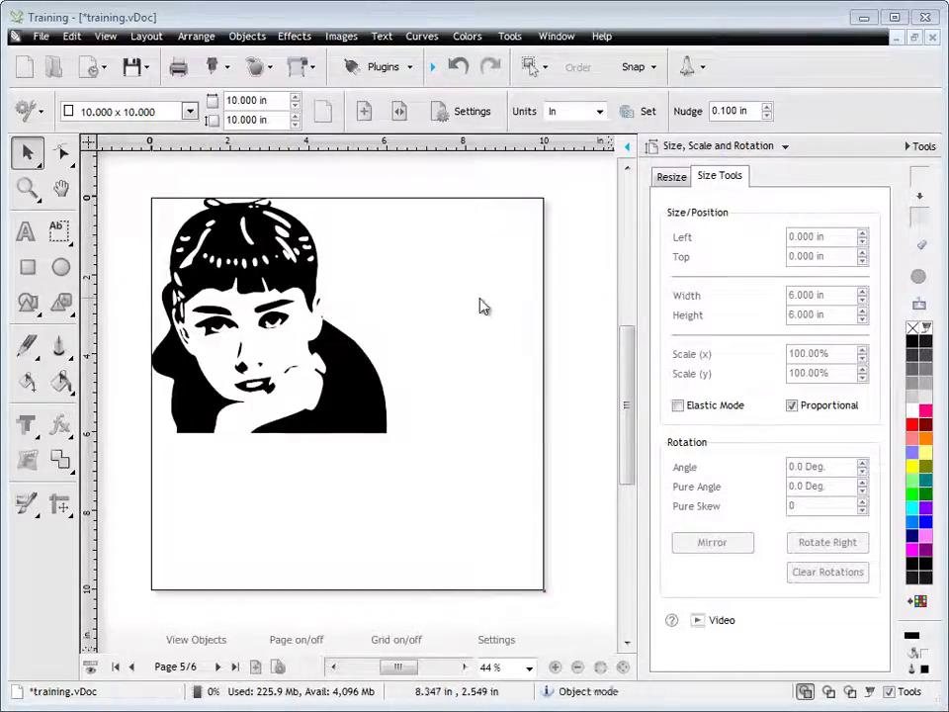
# - Select the portrait clip-art, shown at 6.000 × 6.000 in at 0.000 in left and top
pyautogui.click(345, 379)
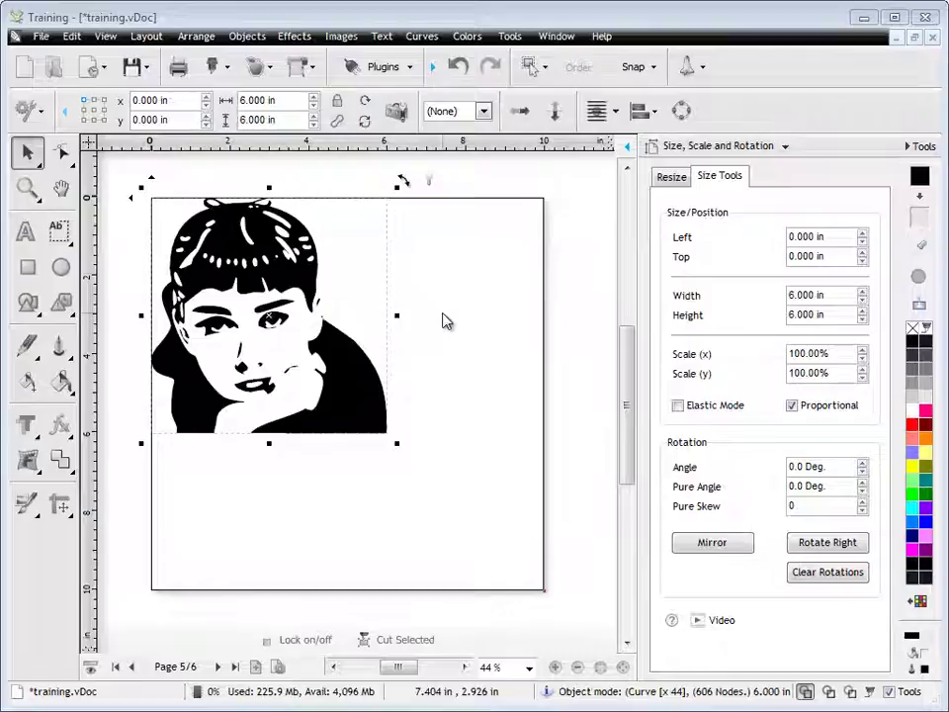
# - Nudge the portrait to 2 in left, 1.5 in top, then past the page's top-left edge
pyautogui.click(864, 241)
pyautogui.click(864, 241)
pyautogui.click(864, 241)
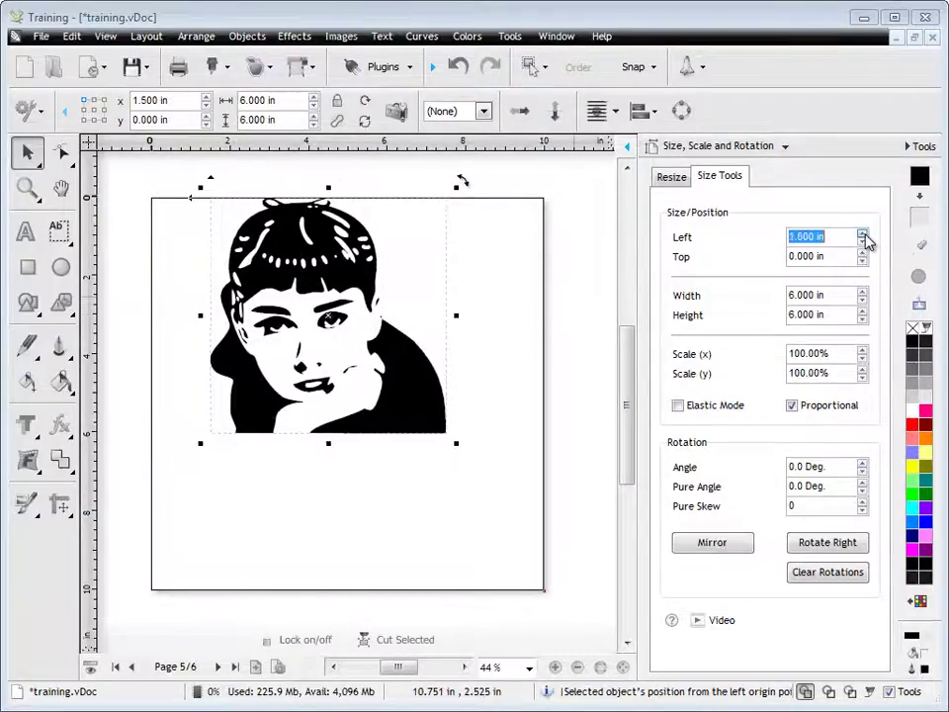
pyautogui.click(864, 242)
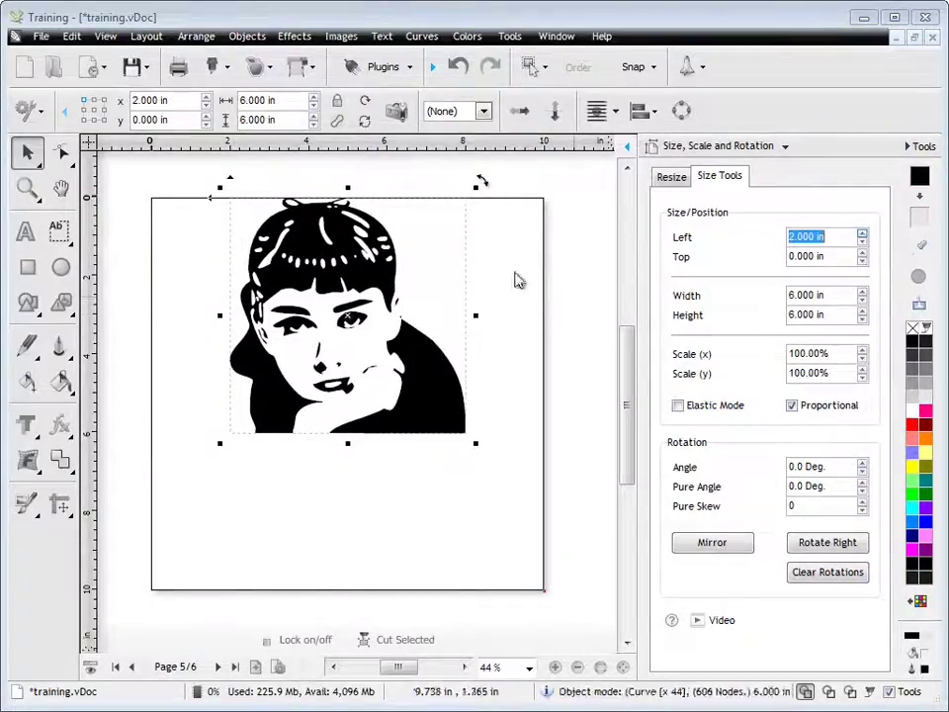
pyautogui.click(863, 253)
pyautogui.click(863, 253)
pyautogui.click(863, 253)
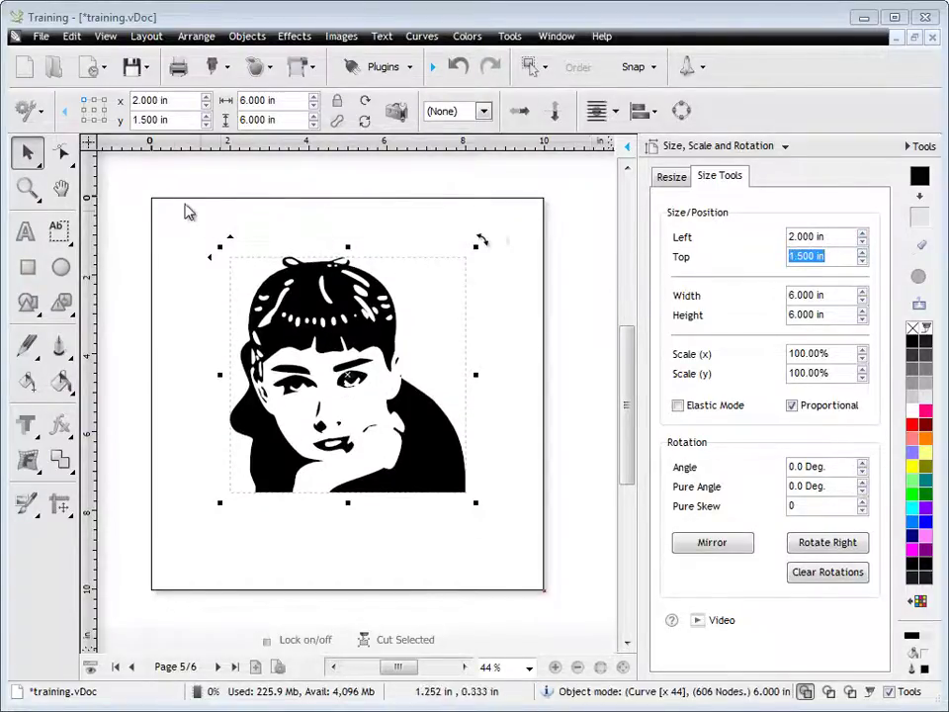
pyautogui.click(862, 242)
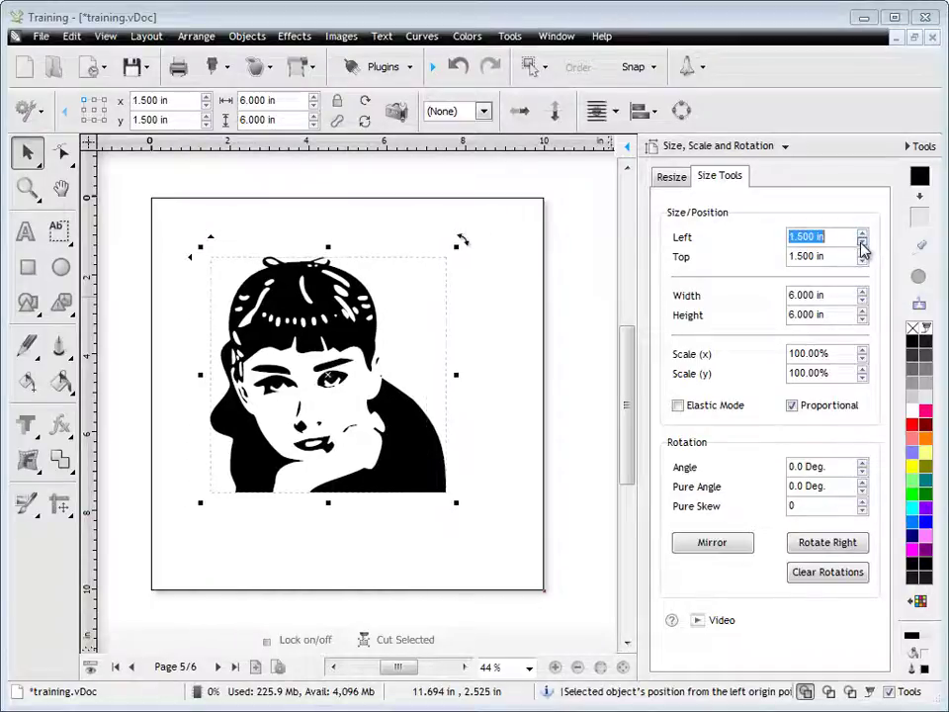
pyautogui.click(862, 242)
pyautogui.click(862, 242)
pyautogui.click(862, 242)
pyautogui.click(862, 242)
pyautogui.click(862, 243)
pyautogui.click(862, 243)
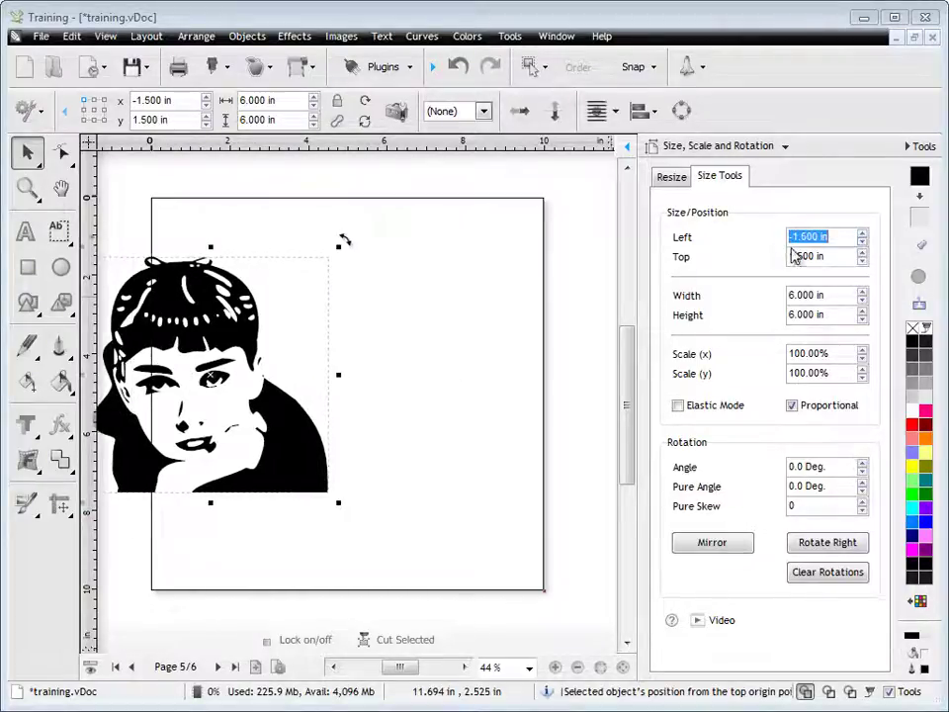
pyautogui.click(862, 261)
pyautogui.click(863, 261)
pyautogui.click(862, 261)
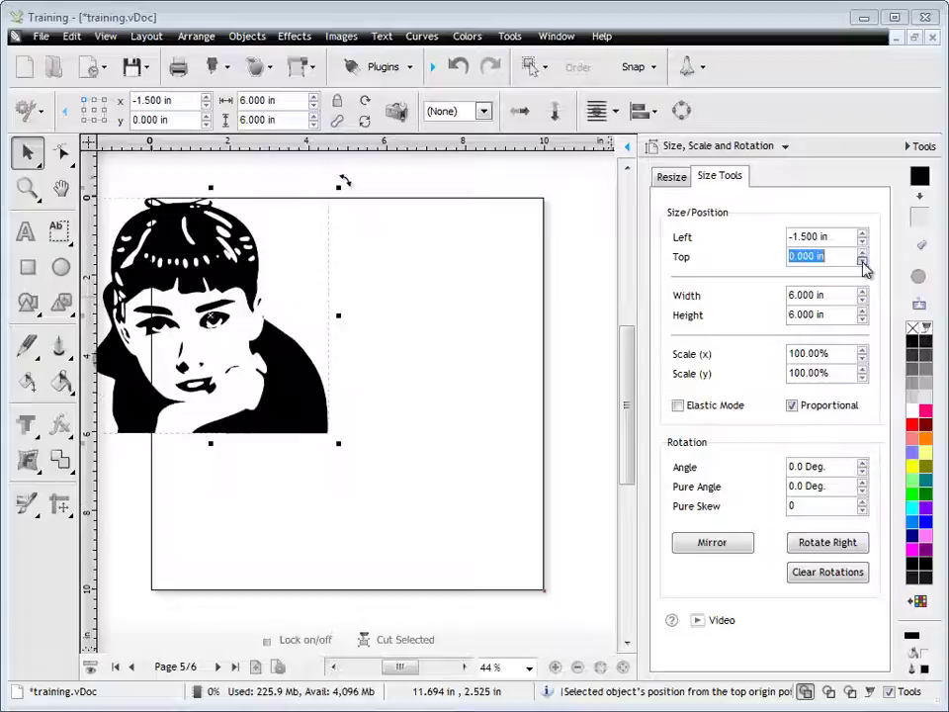
pyautogui.click(862, 261)
pyautogui.click(862, 261)
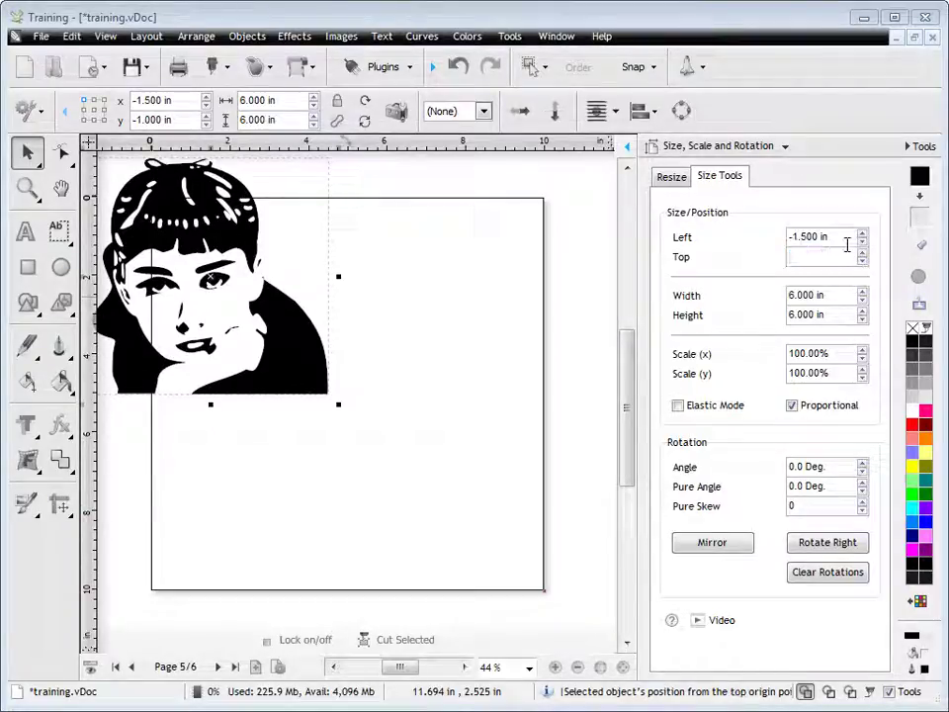
# - Reset Left and Top to 0, then drag the portrait to 1.768 in left, 1.155 in top
pyautogui.click(847, 243)
pyautogui.press('Return')
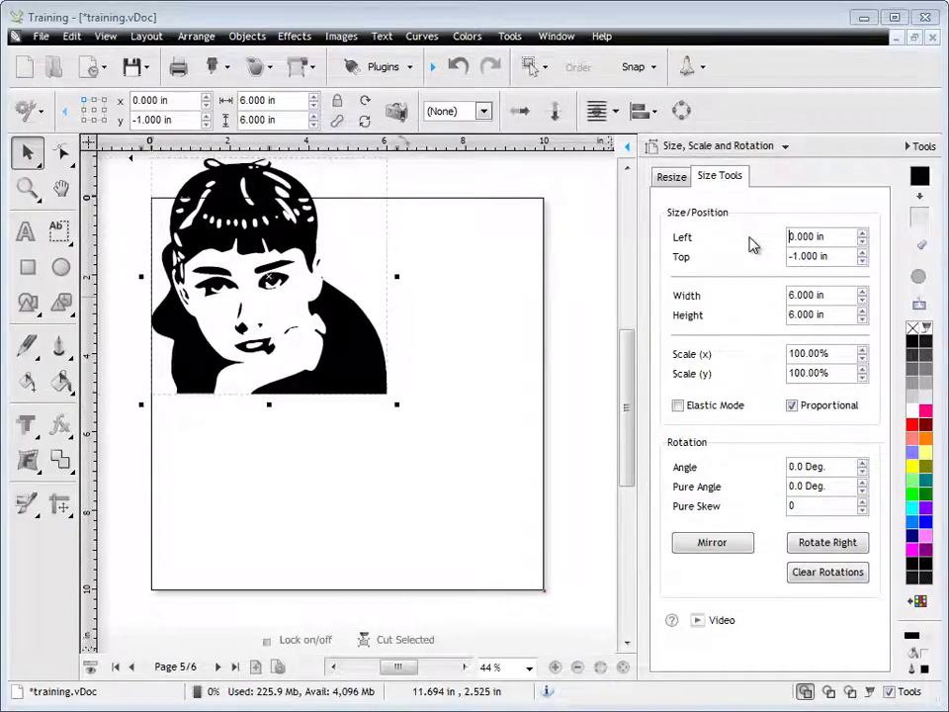
pyautogui.click(836, 256)
pyautogui.write('0')
pyautogui.press('Return')
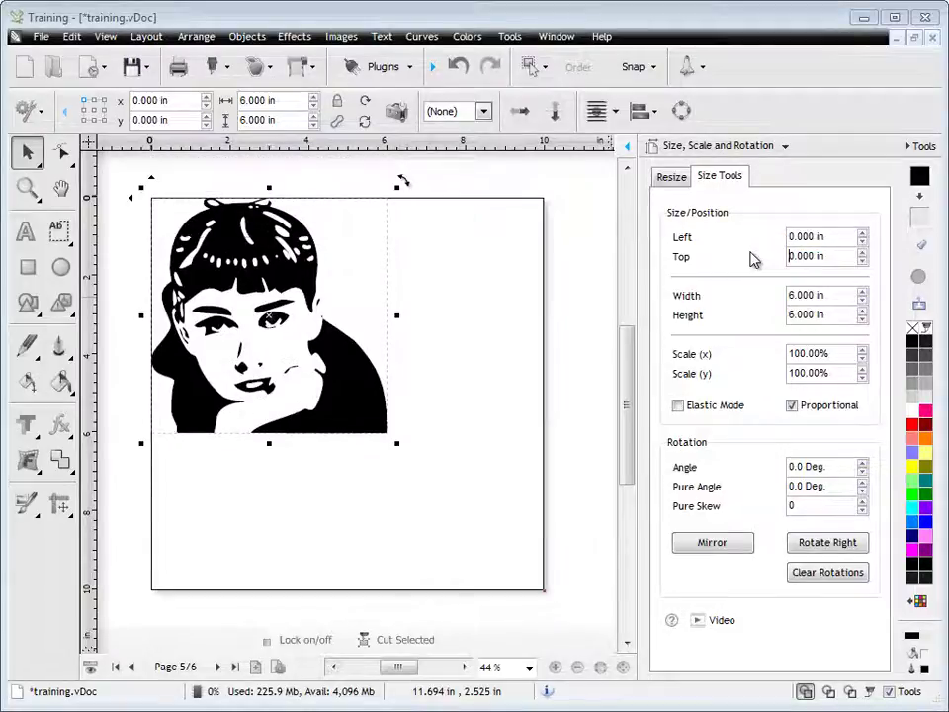
pyautogui.moveTo(203, 242); pyautogui.dragTo(273, 288)
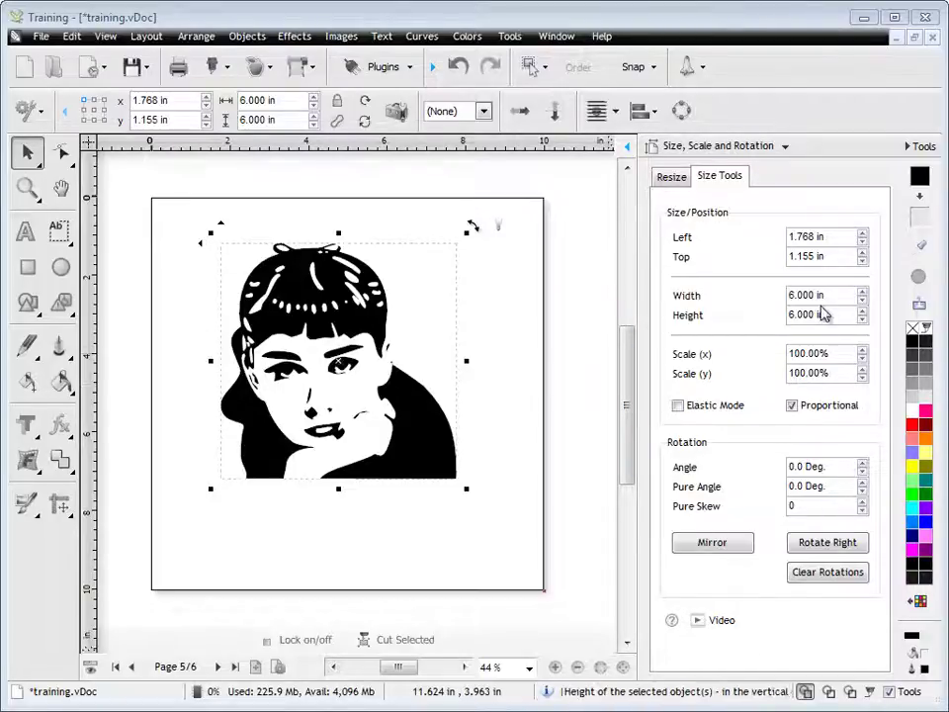
# - Scale the portrait proportionally up to 7.5 in, then down to 5.5 in
pyautogui.click(863, 294)
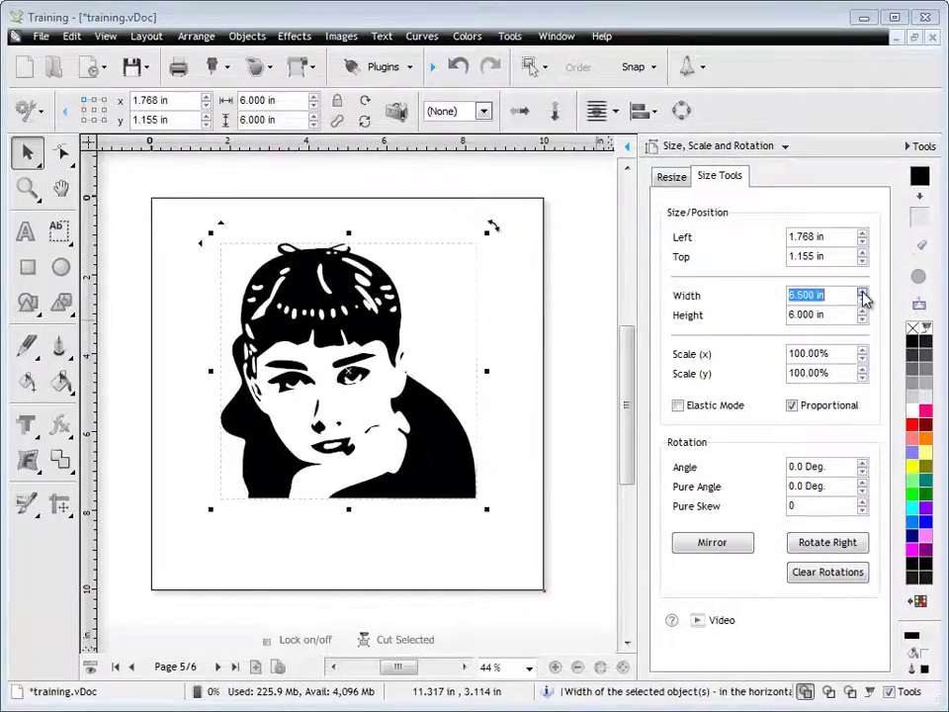
pyautogui.click(863, 295)
pyautogui.click(863, 294)
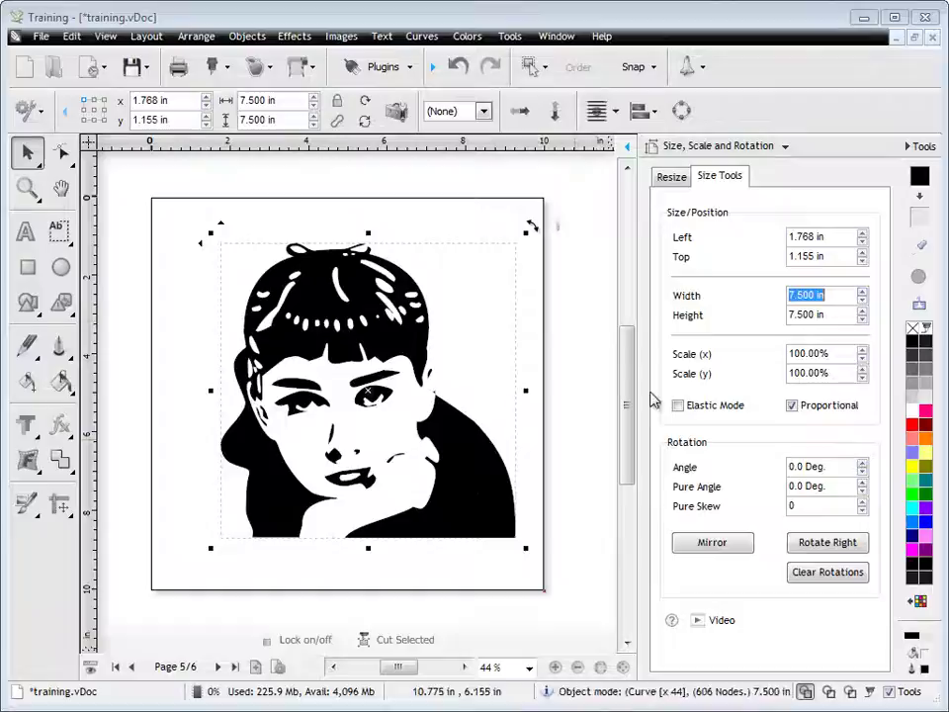
pyautogui.click(863, 318)
pyautogui.click(863, 319)
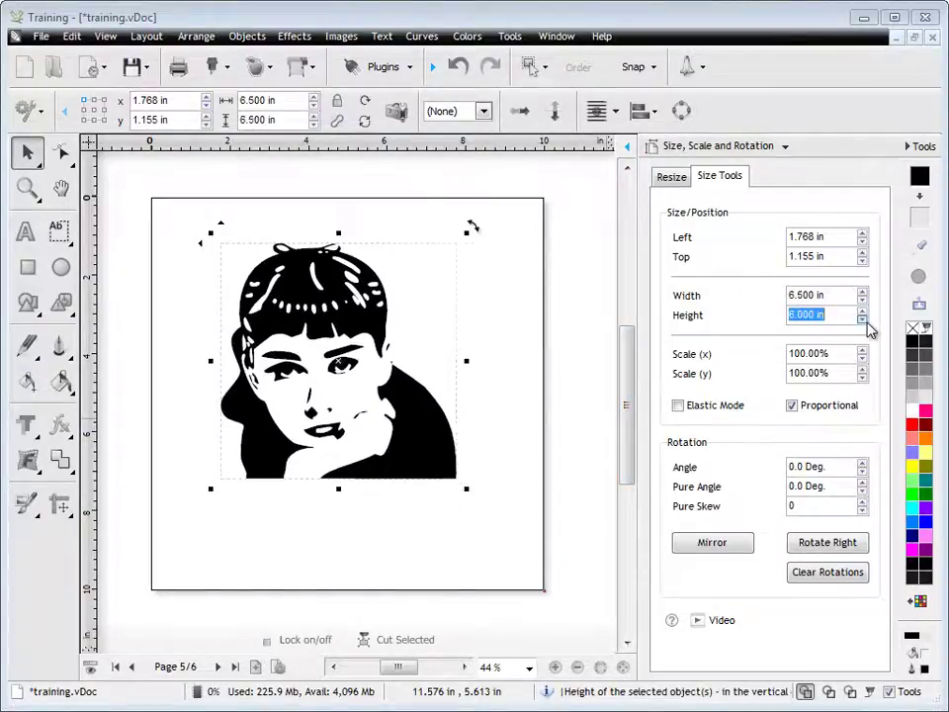
pyautogui.click(863, 318)
pyautogui.click(863, 318)
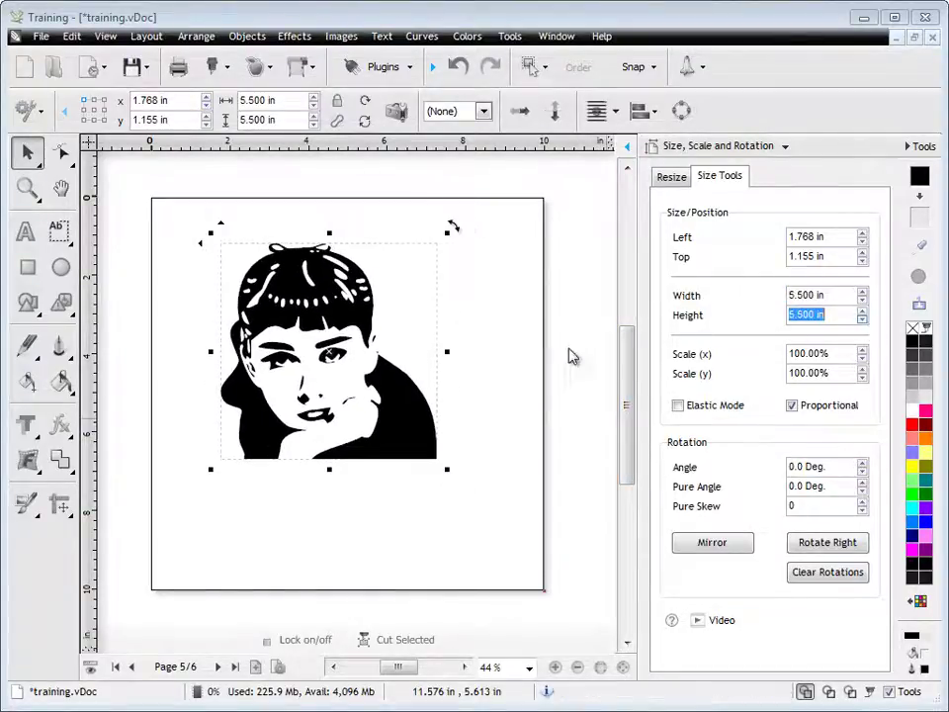
# - Turn off Proportional and set the portrait's width and height each to 7 in
pyautogui.click(796, 407)
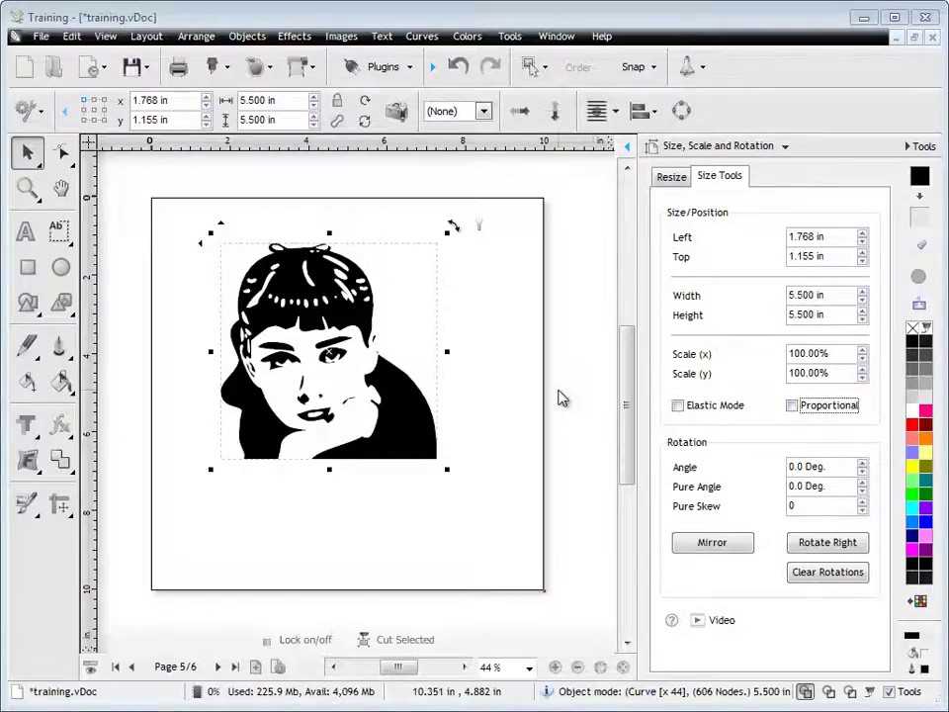
pyautogui.click(863, 293)
pyautogui.click(863, 292)
pyautogui.click(863, 292)
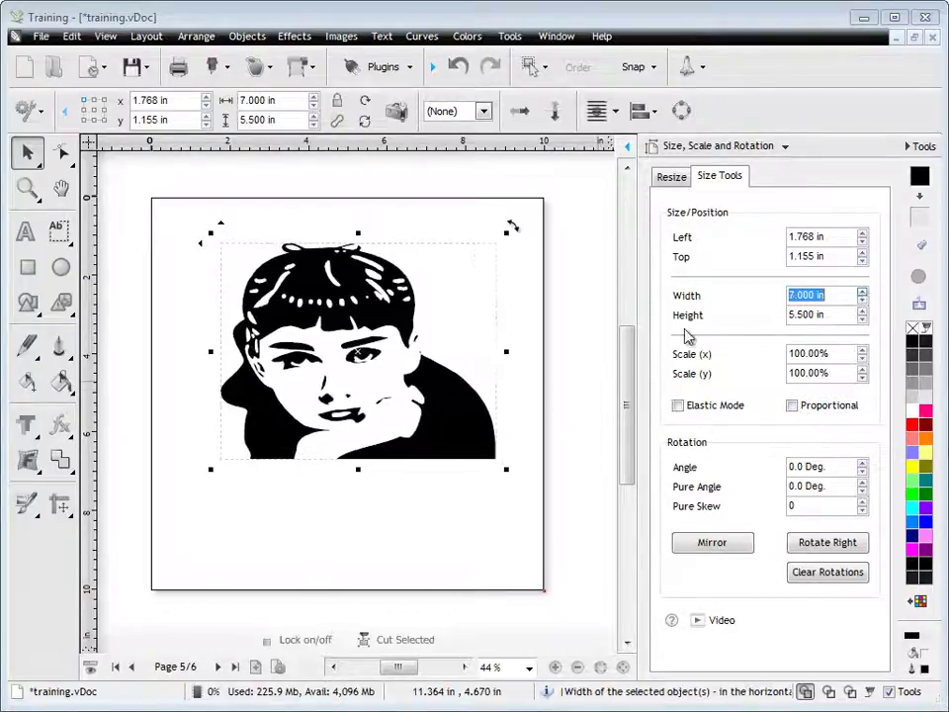
pyautogui.click(863, 311)
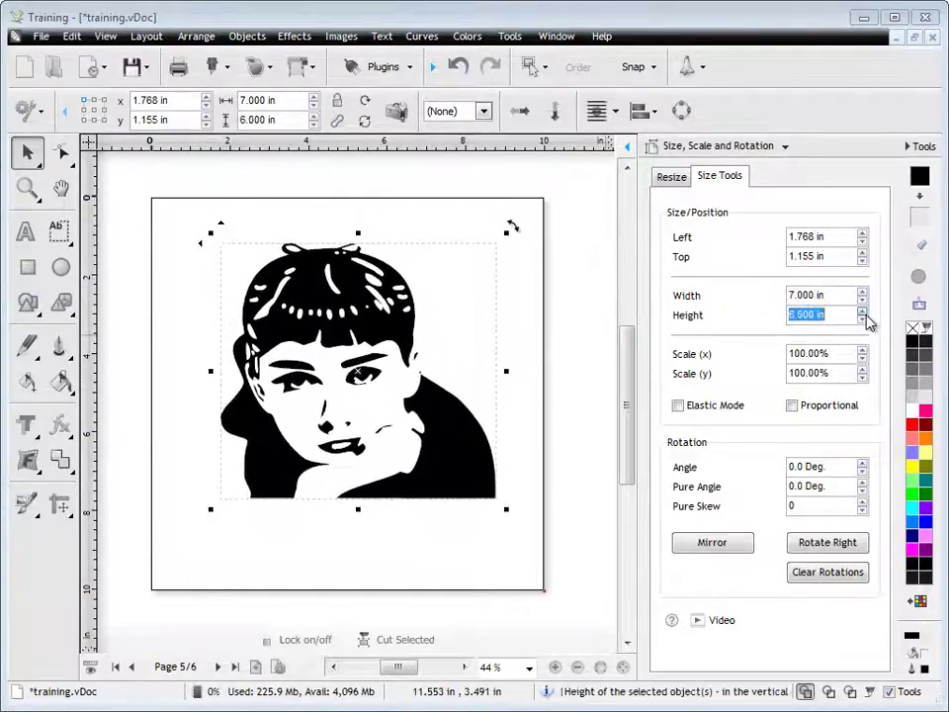
pyautogui.click(863, 311)
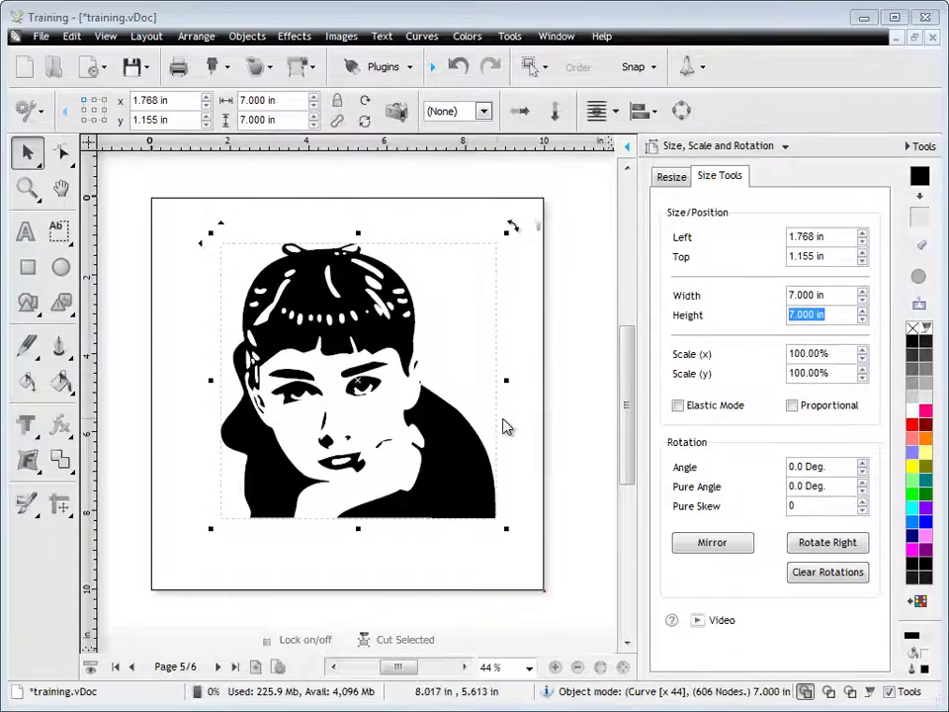
# - Turn Proportional back on and scale the portrait to 50% in Scale (x)
pyautogui.click(793, 406)
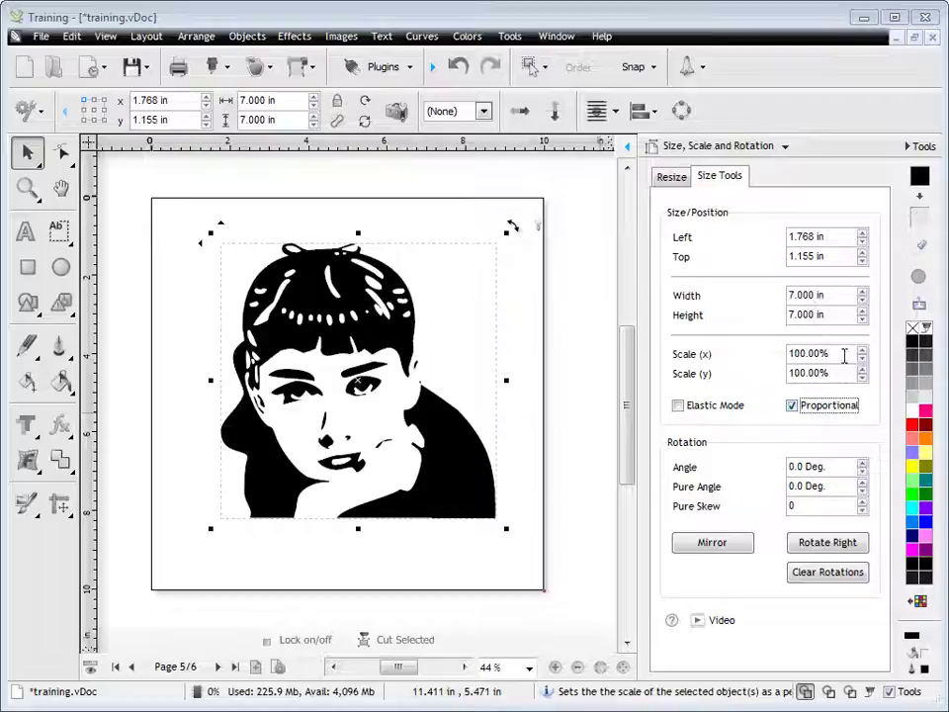
pyautogui.moveTo(844, 357); pyautogui.dragTo(716, 356)
pyautogui.write('50')
pyautogui.press('Return')
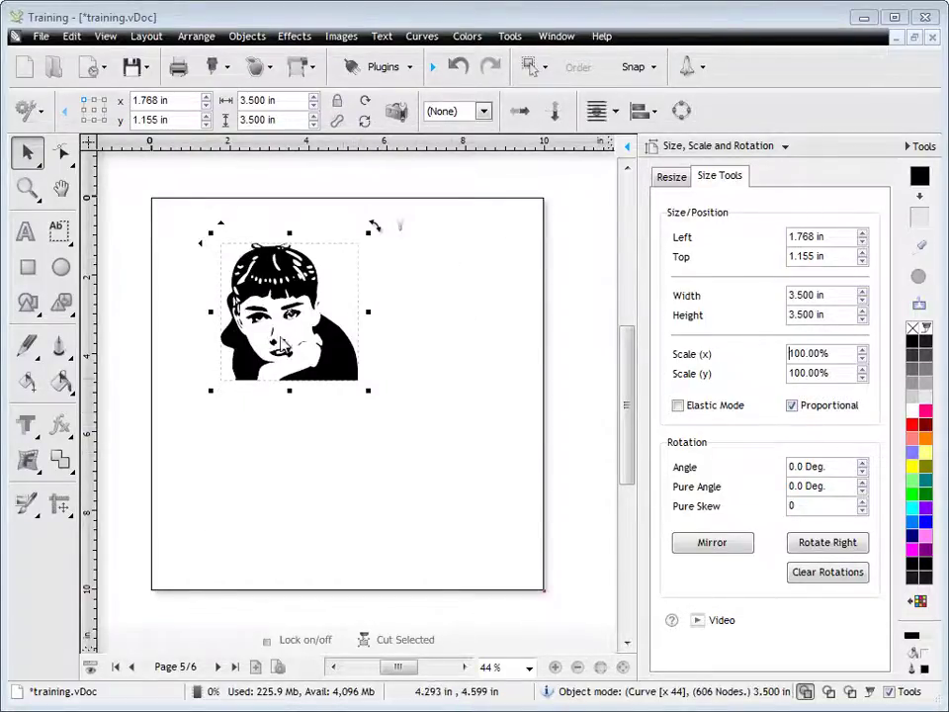
# - With Proportional off, set Scale (x) and Scale (y) to 200%, then re-enable Proportional
pyautogui.click(842, 406)
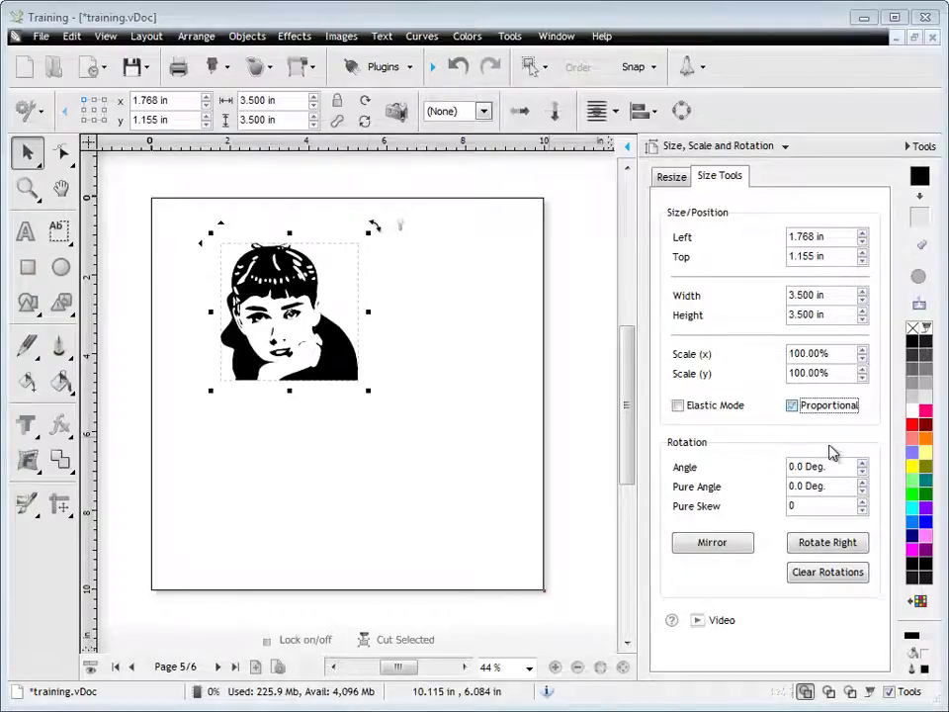
pyautogui.doubleClick(815, 353)
pyautogui.write('200')
pyautogui.press('Return')
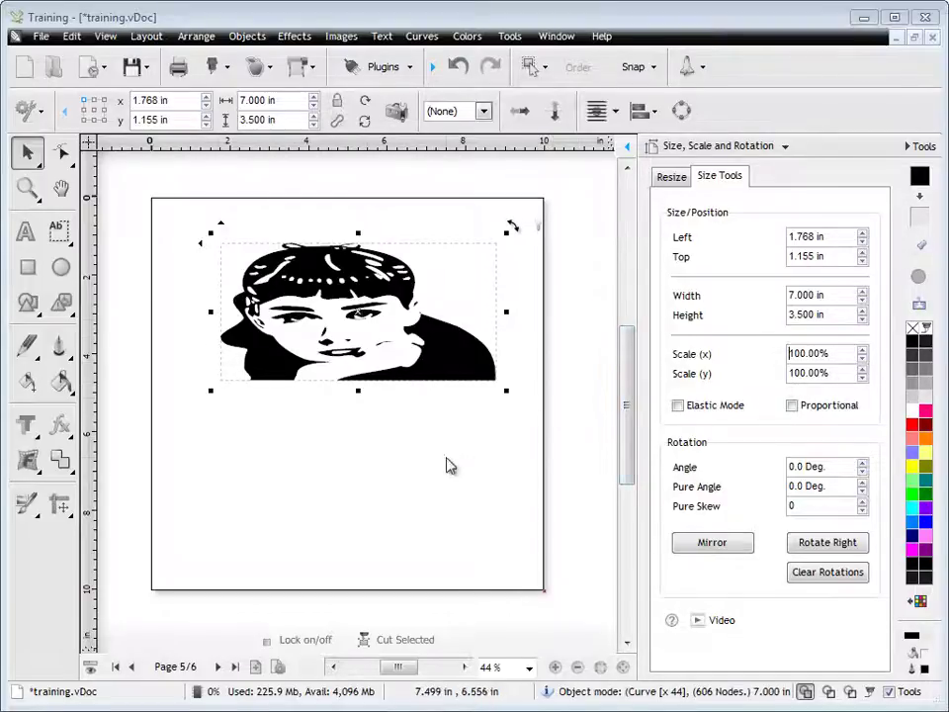
pyautogui.doubleClick(821, 372)
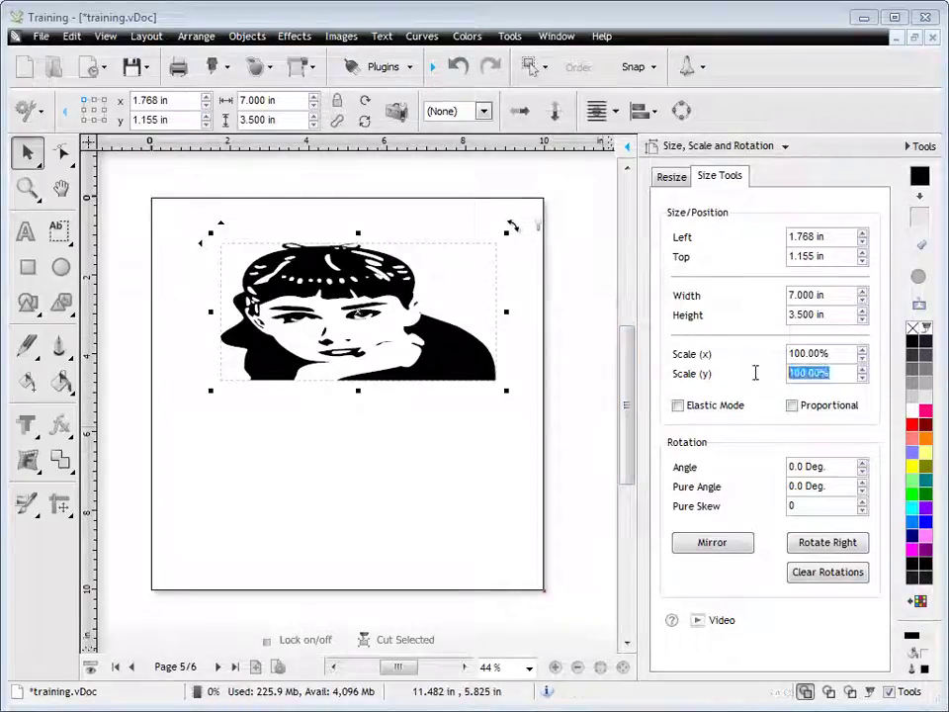
pyautogui.write('200')
pyautogui.press('Return')
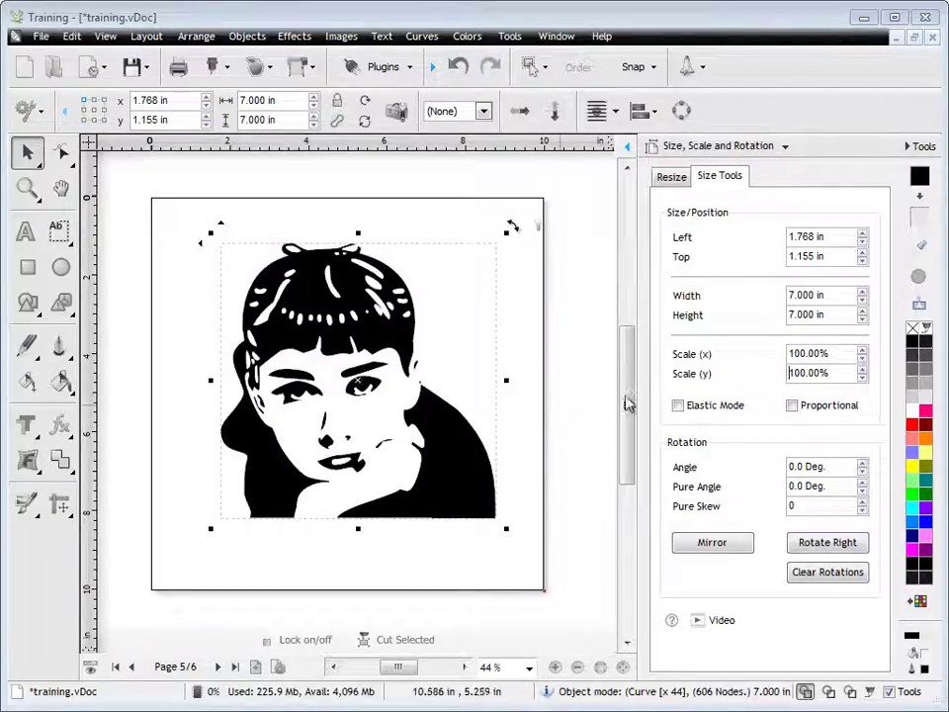
pyautogui.click(792, 405)
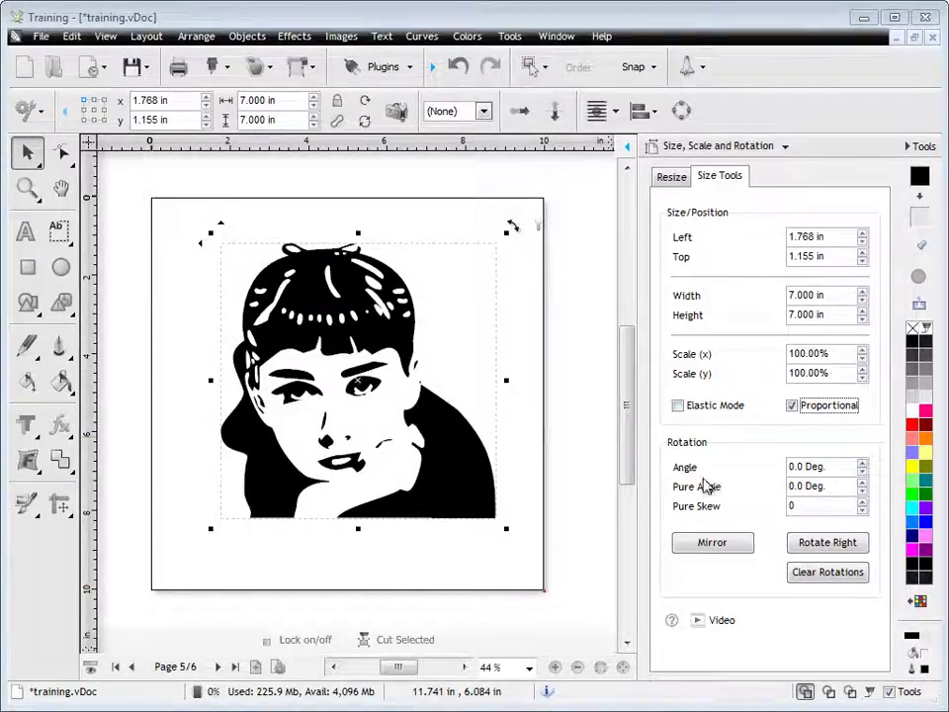
# - Rotate the portrait in 5° steps to 15°, then clear all rotations
pyautogui.click(862, 461)
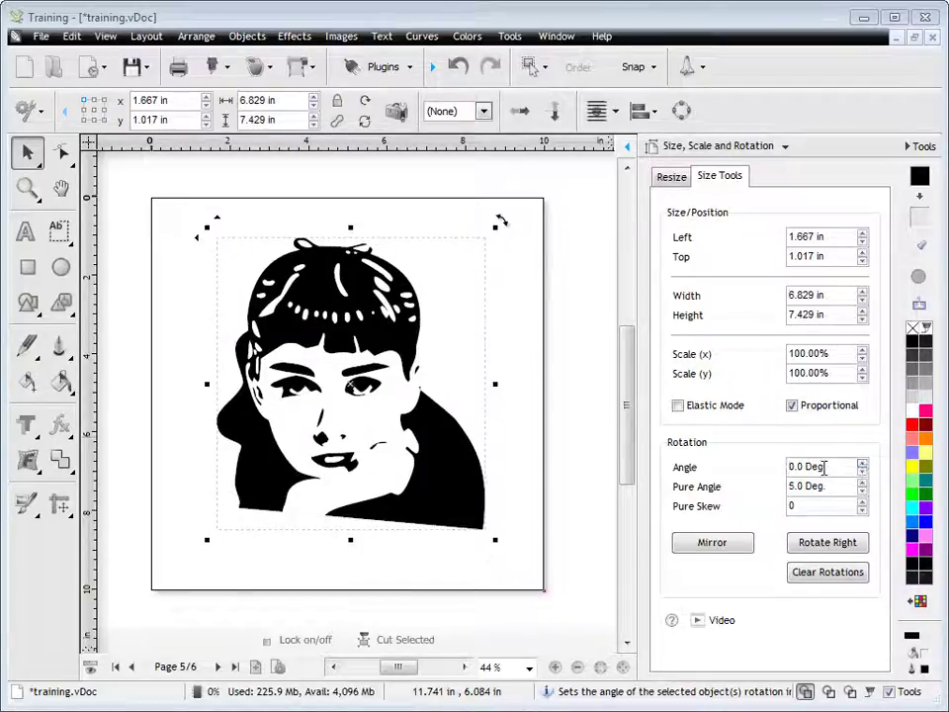
pyautogui.click(861, 462)
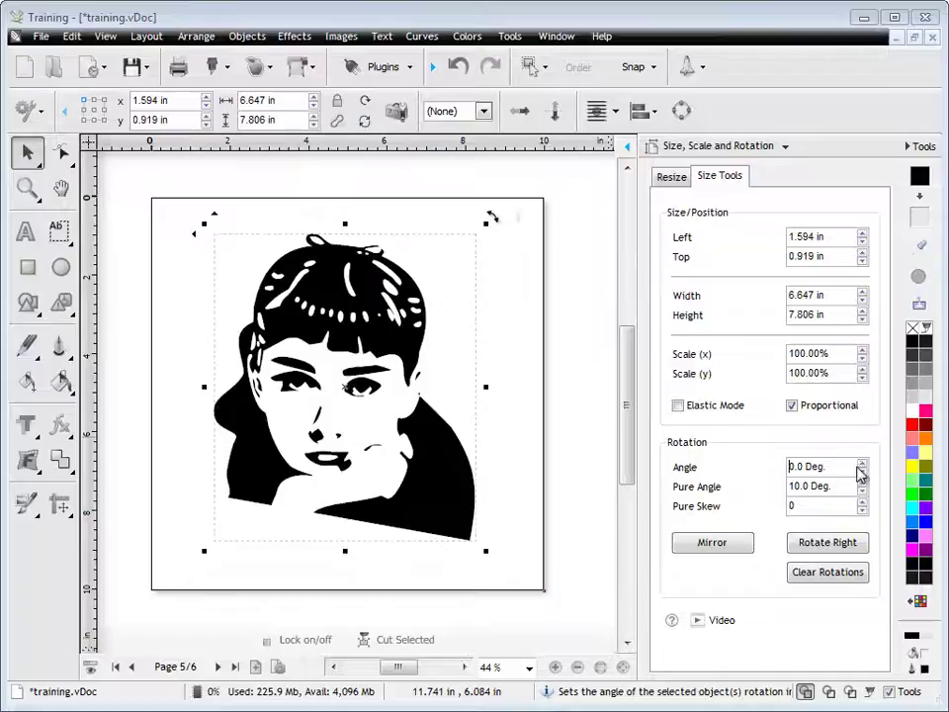
pyautogui.click(862, 463)
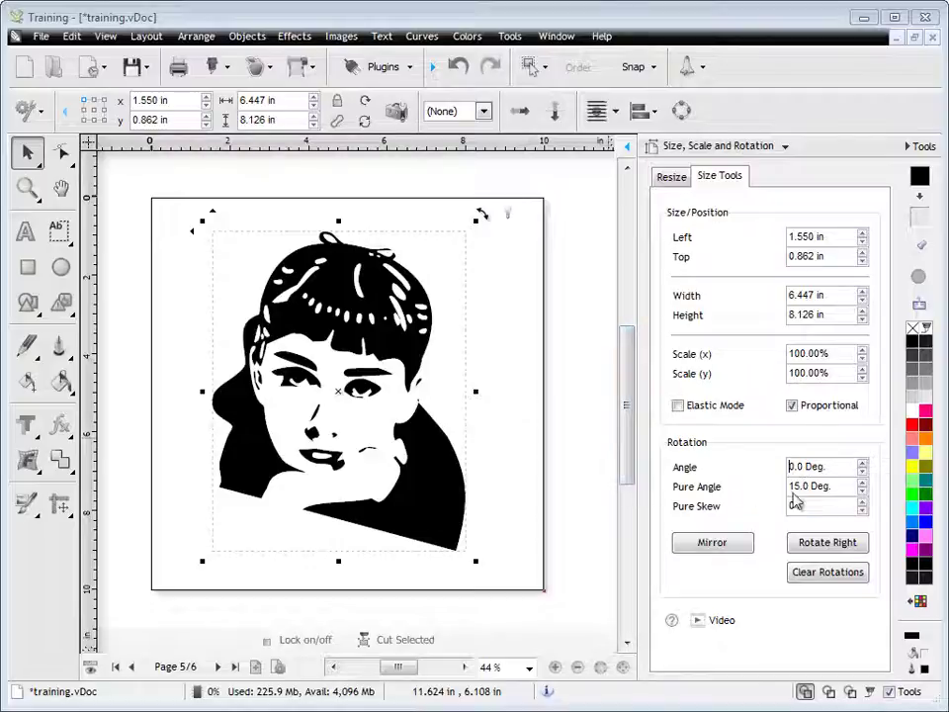
pyautogui.click(827, 572)
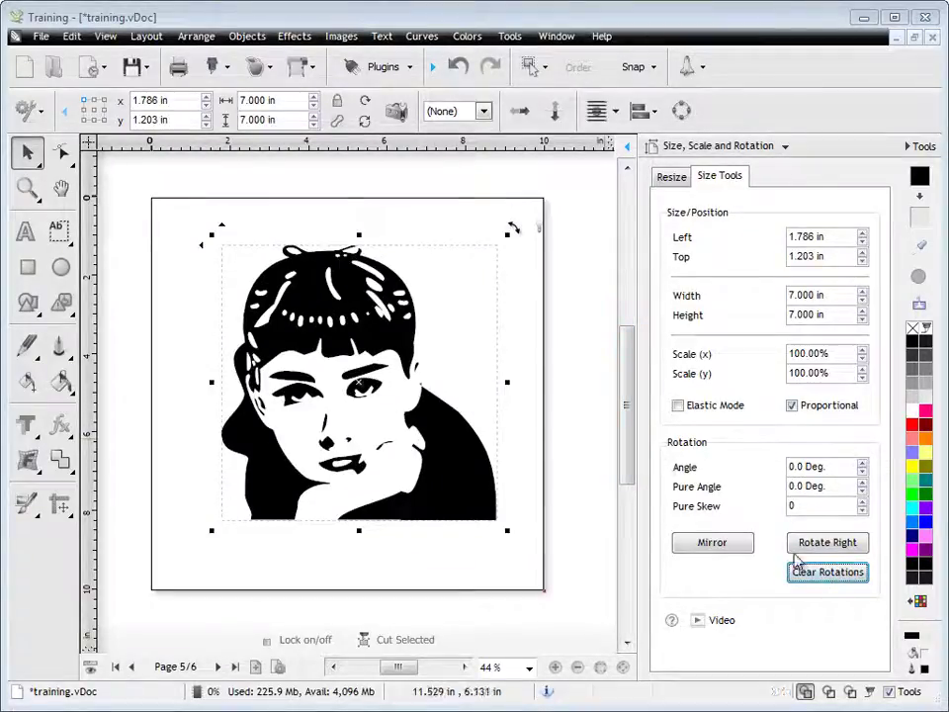
# - Spin the Pure Angle up to 15° and back down to 0.0°
pyautogui.click(862, 482)
pyautogui.click(862, 482)
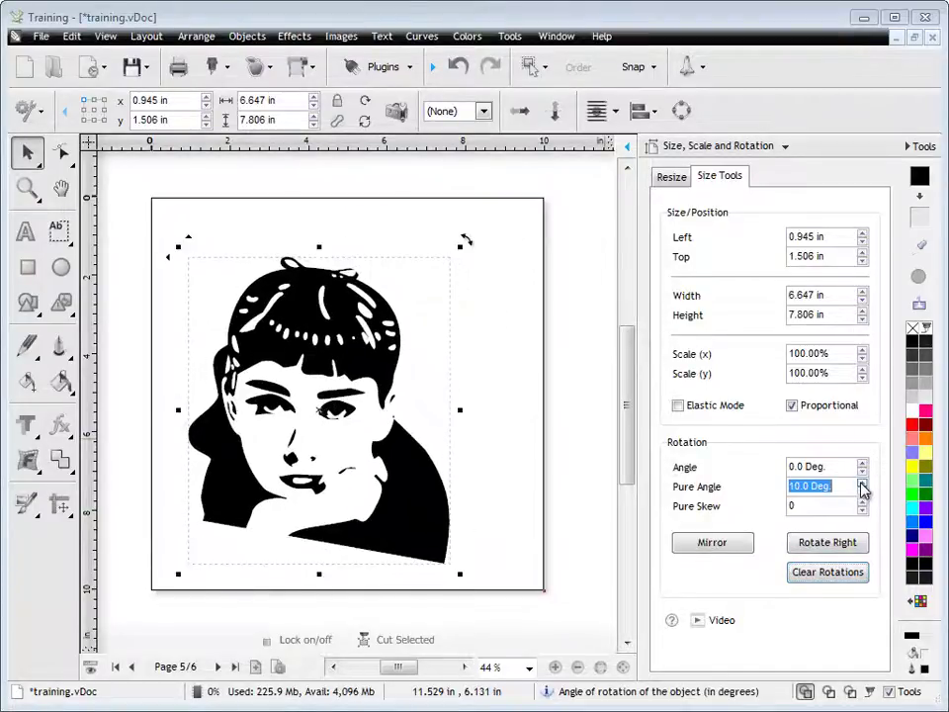
pyautogui.click(862, 483)
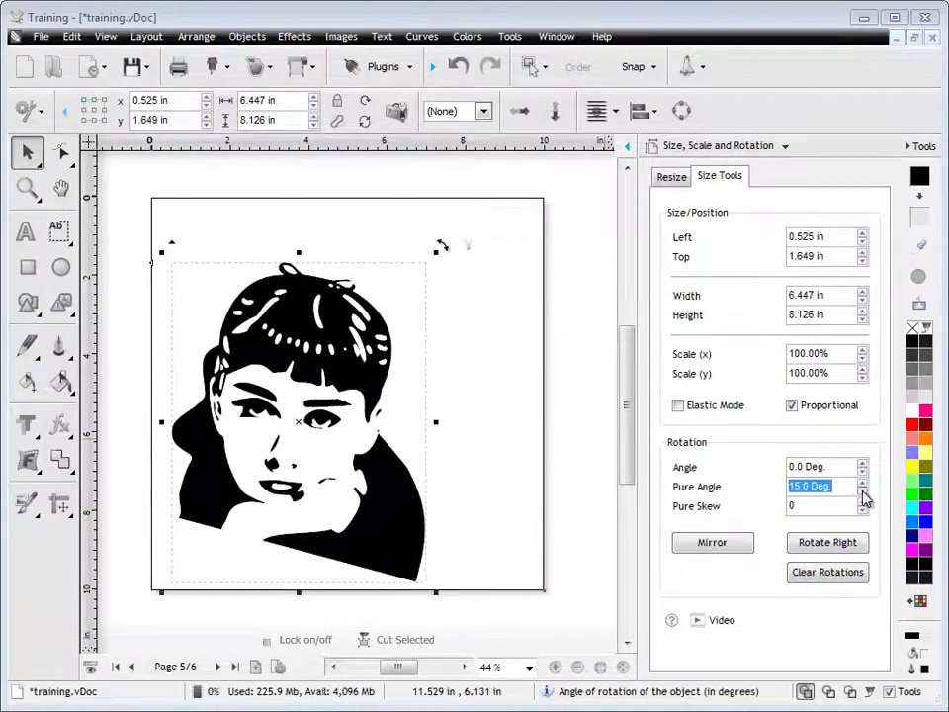
pyautogui.click(864, 497)
pyautogui.click(864, 497)
pyautogui.click(864, 497)
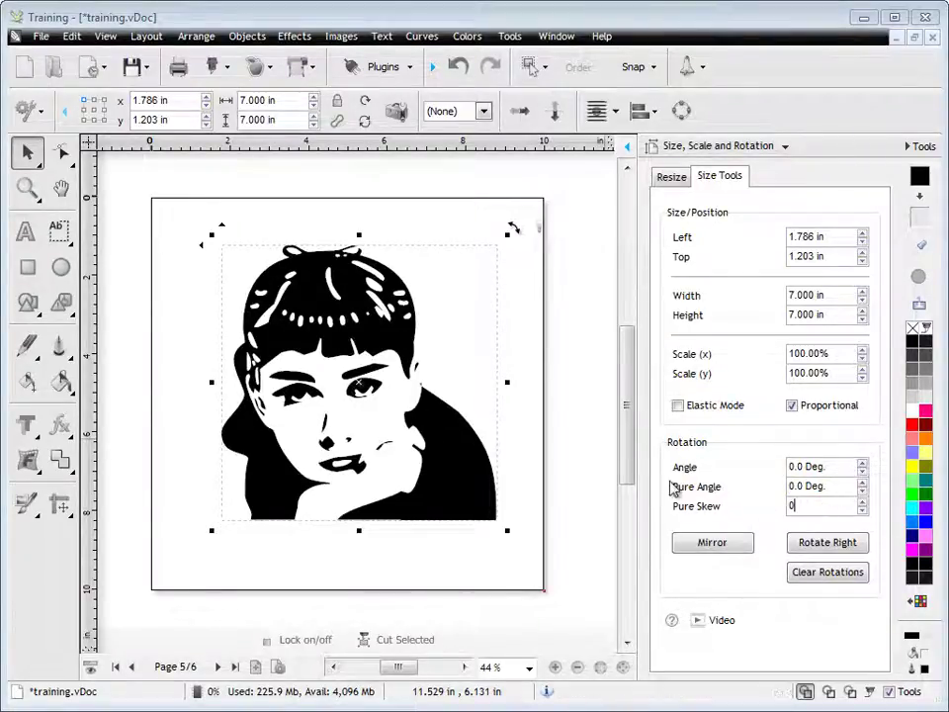
# - Shrink the portrait to 3.794 in square, move it down-left, and enter Pure Skew 1
pyautogui.moveTo(509, 528); pyautogui.dragTo(381, 403)
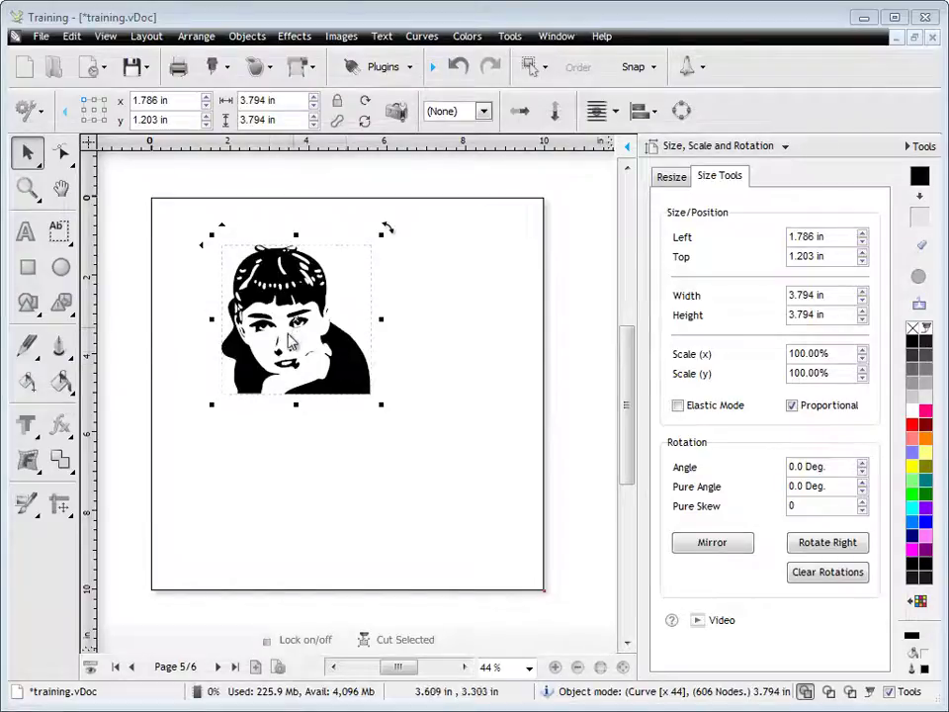
pyautogui.moveTo(289, 342); pyautogui.dragTo(248, 383)
pyautogui.doubleClick(826, 505)
pyautogui.write('1')
pyautogui.press('Return')
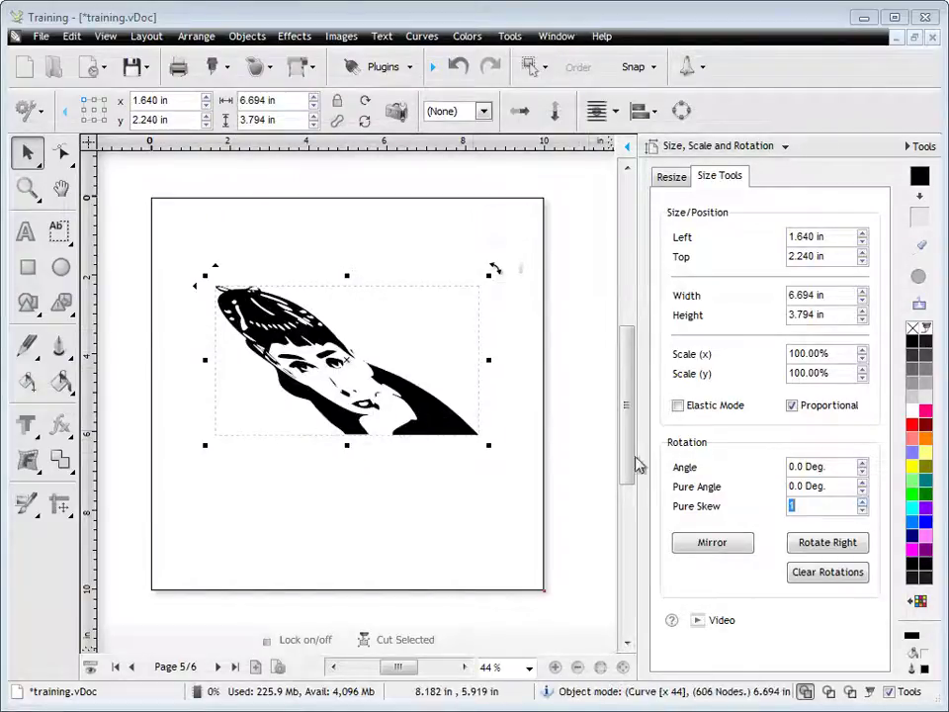
# - Spin the pure skew to 0, up to 2, and back to 0
pyautogui.click(862, 510)
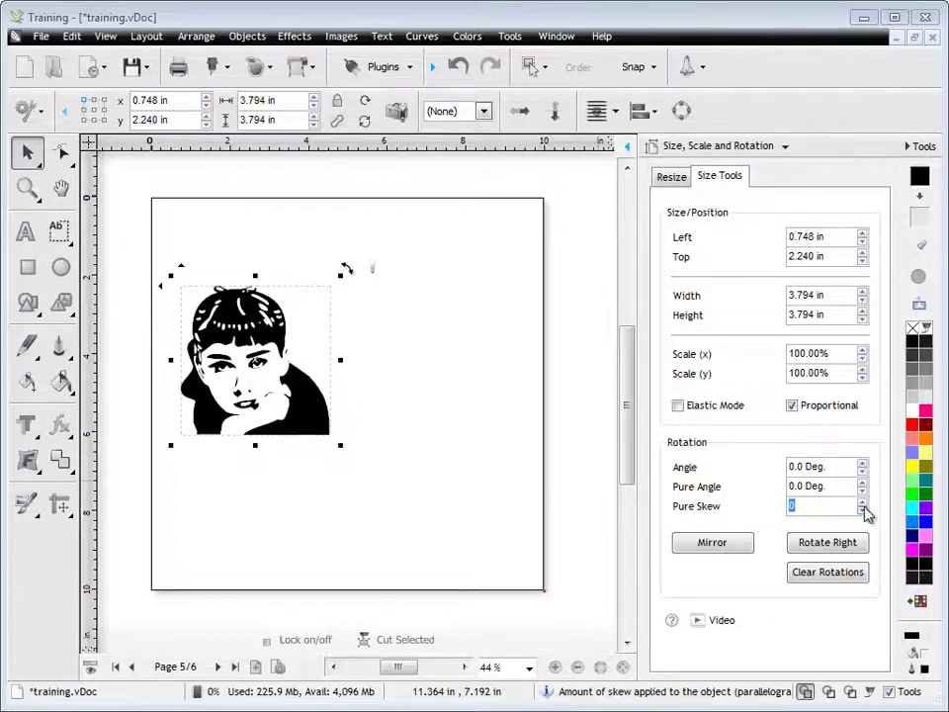
pyautogui.click(862, 503)
pyautogui.click(862, 503)
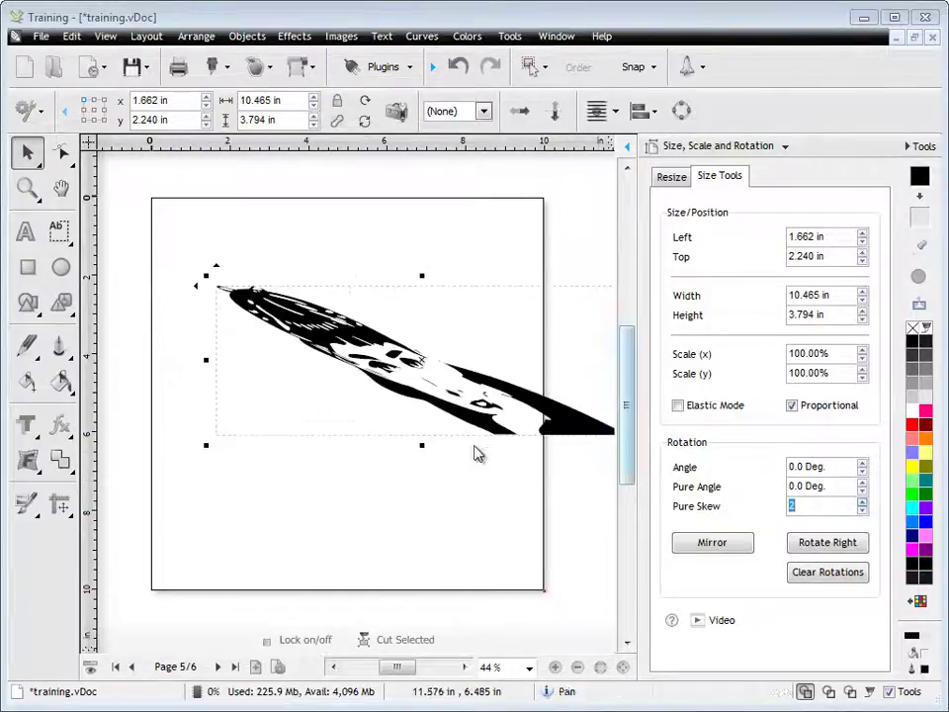
pyautogui.click(862, 510)
pyautogui.click(862, 510)
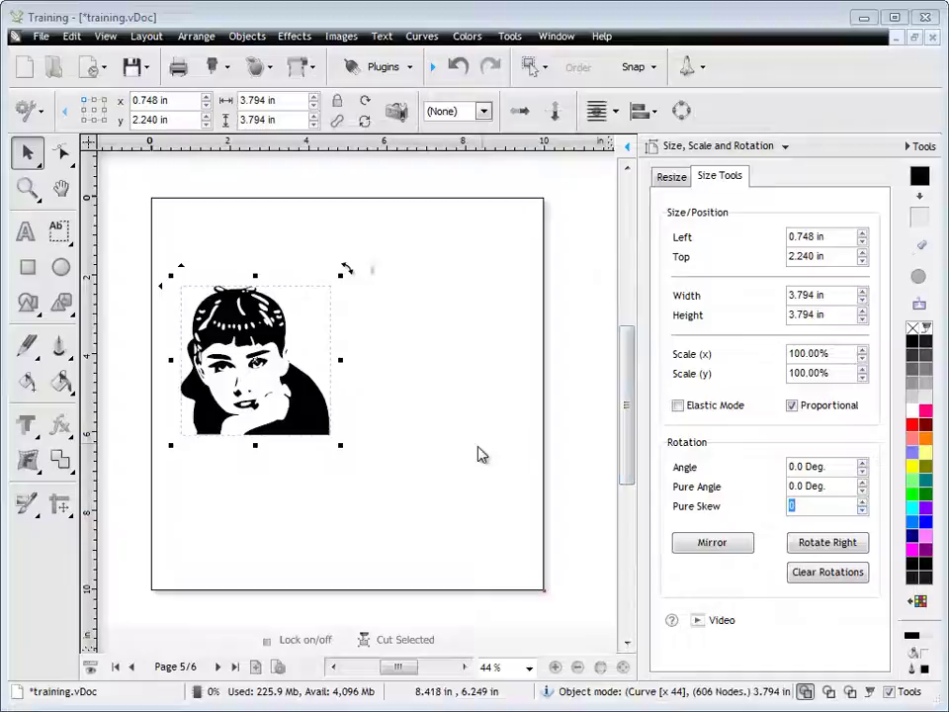
# - Enlarge the portrait to 6.411 in square, move it up to 0.944 in top, and mirror it
pyautogui.moveTo(343, 441); pyautogui.dragTo(440, 543)
pyautogui.moveTo(318, 388); pyautogui.dragTo(356, 338)
pyautogui.click(716, 544)
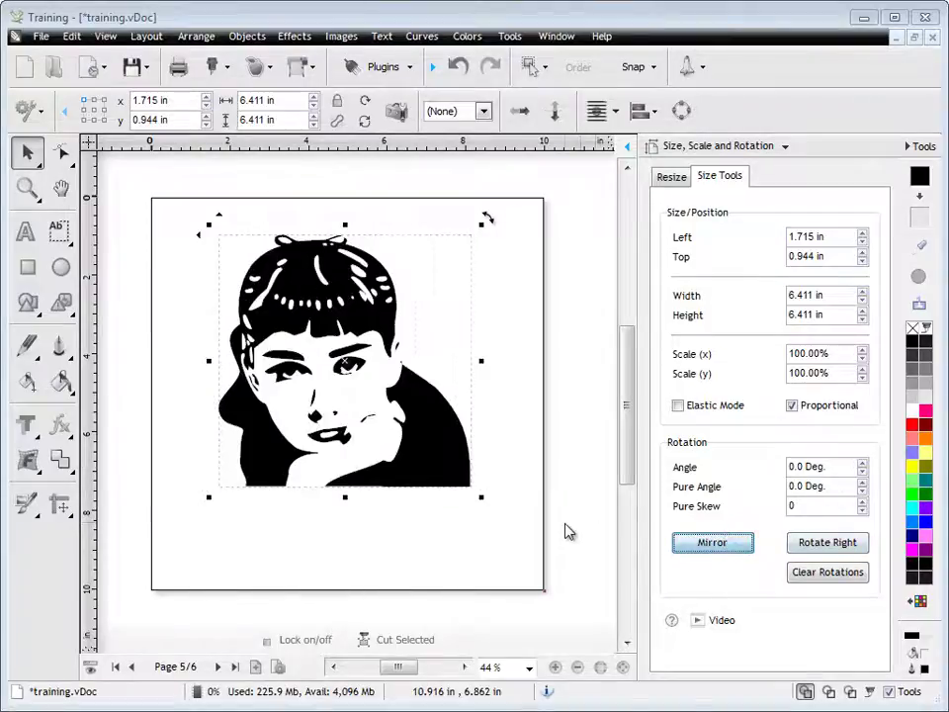
# - Rotate the portrait right four quarter turns, returning it upright
pyautogui.click(840, 546)
pyautogui.click(839, 546)
pyautogui.click(839, 546)
pyautogui.click(839, 546)
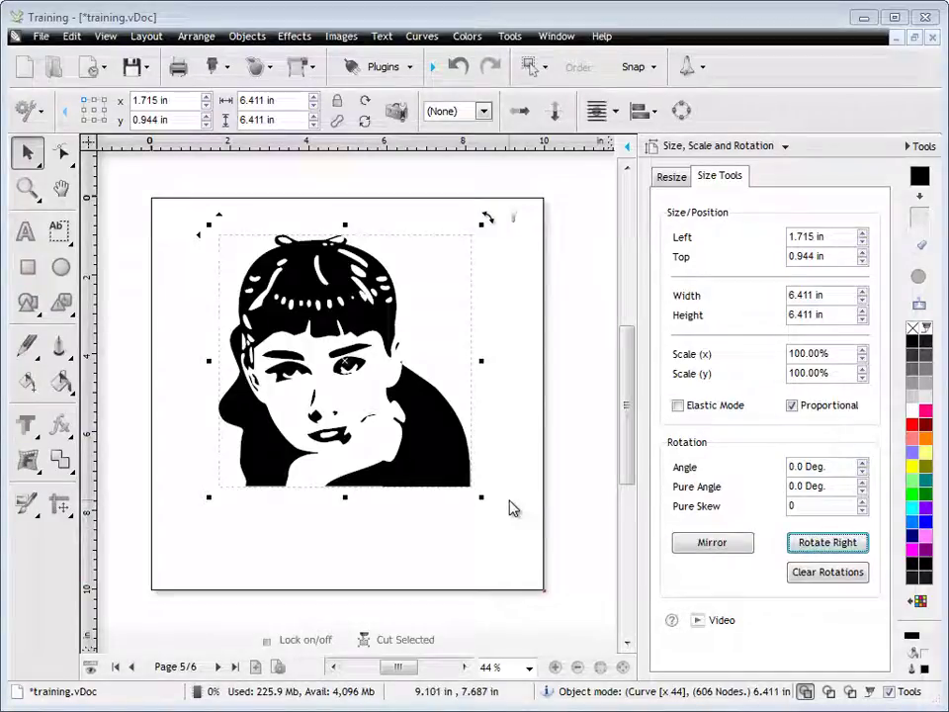
# - On the next page, stretch the rounded rectangle to 8.061 in wide and 6.876 in tall
pyautogui.click(218, 666)
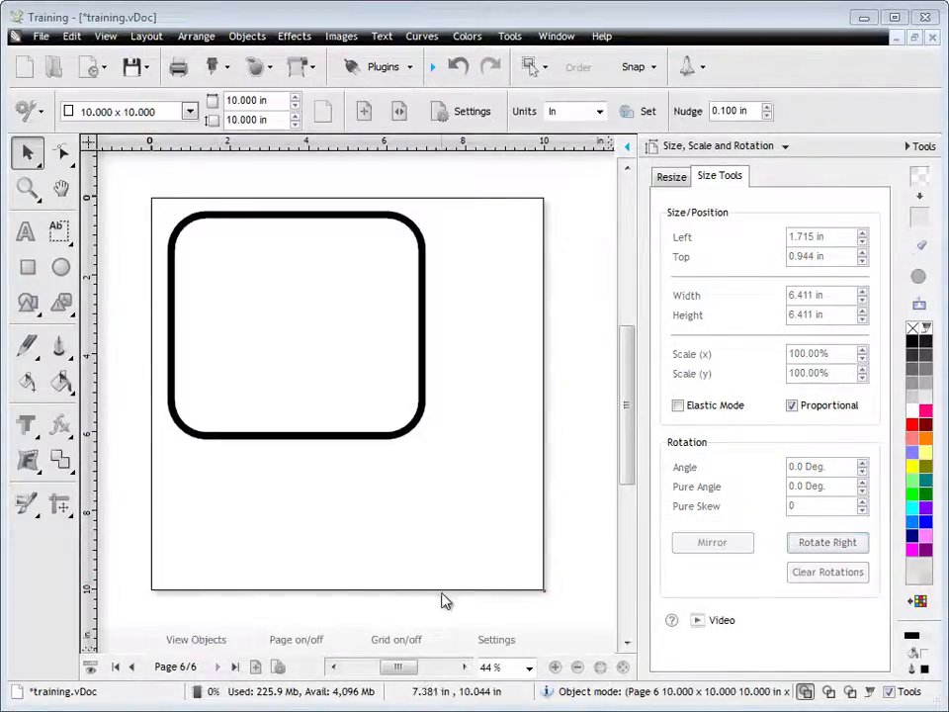
pyautogui.click(424, 326)
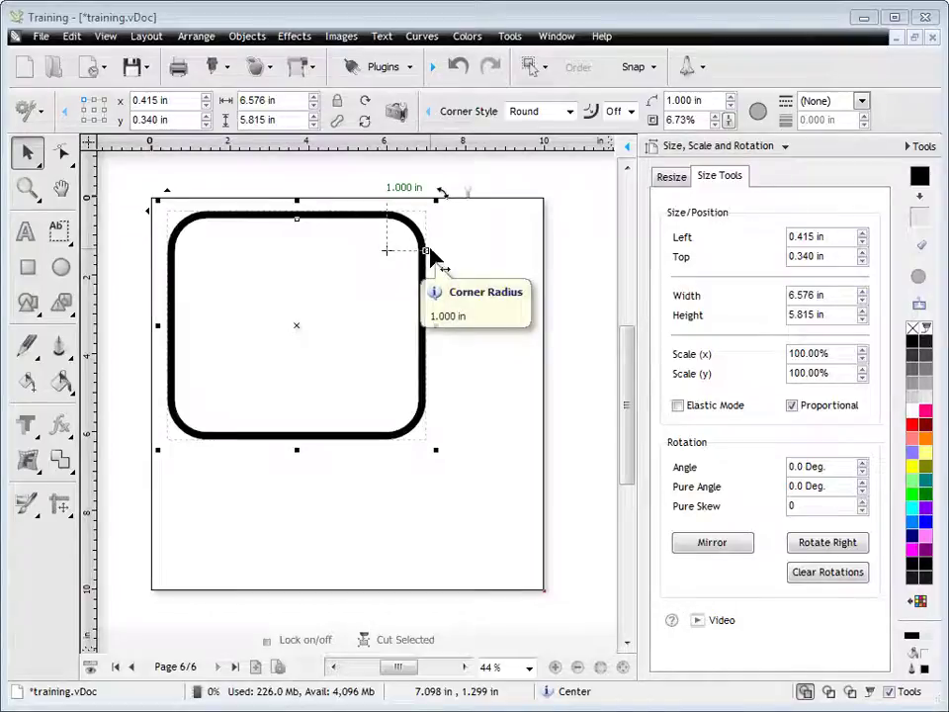
pyautogui.moveTo(436, 327); pyautogui.dragTo(496, 336)
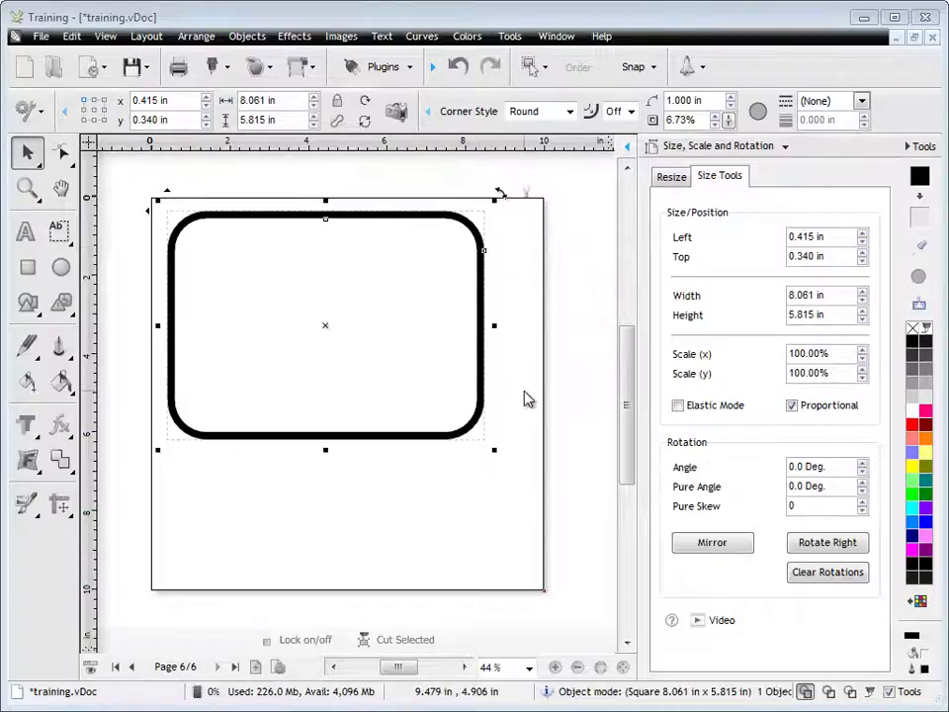
pyautogui.moveTo(326, 451); pyautogui.dragTo(327, 491)
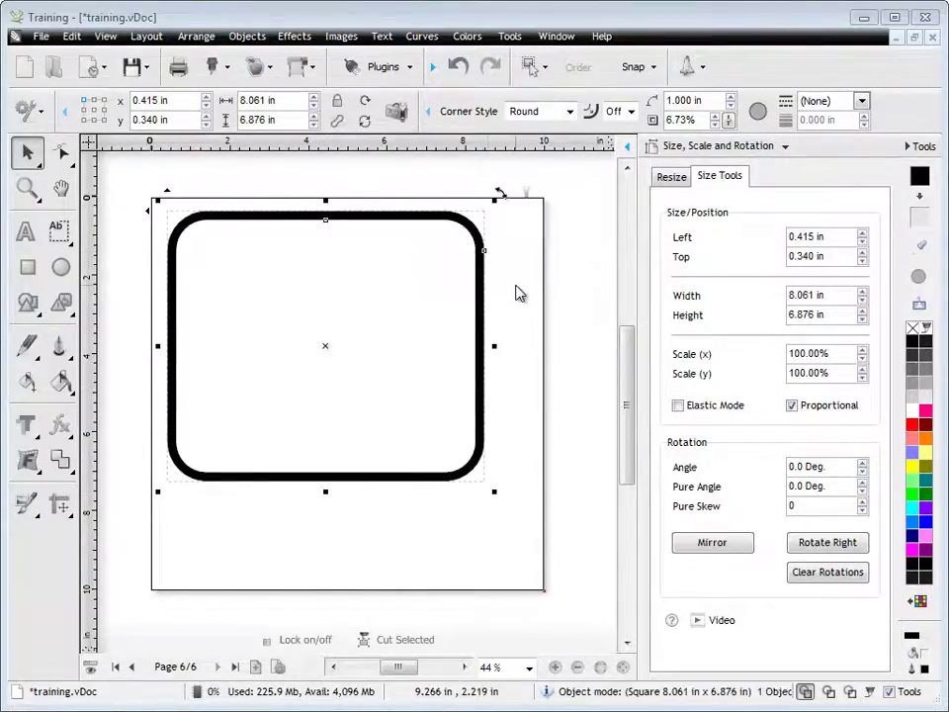
# - Enable Elastic Mode and trial-resize the rounded rectangle, narrowing to 5.115 in then widening to 9.932 in
pyautogui.click(679, 405)
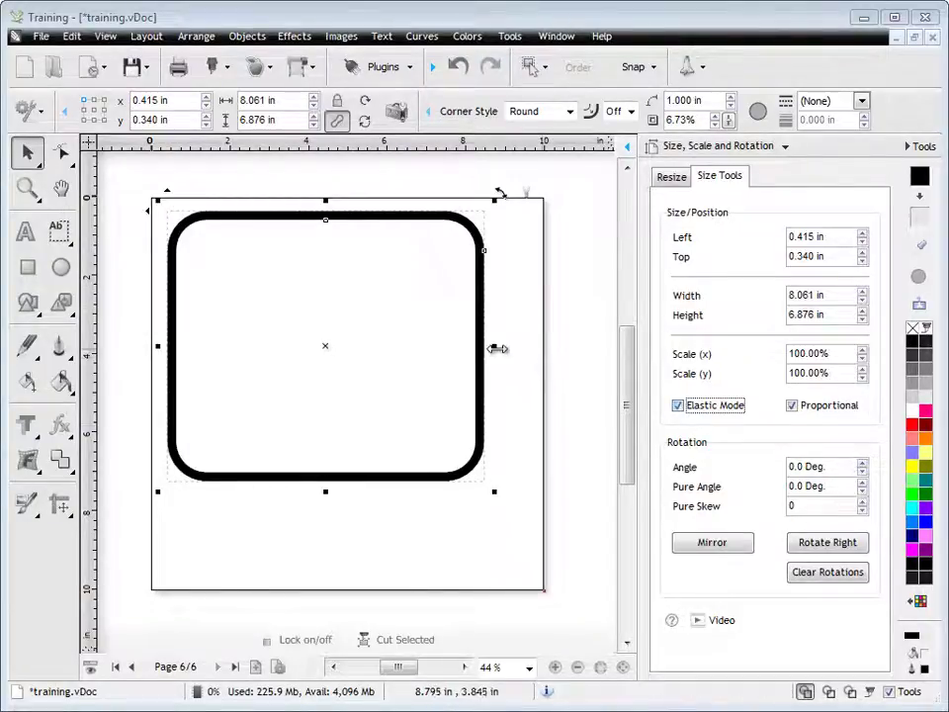
pyautogui.moveTo(495, 347); pyautogui.dragTo(378, 346)
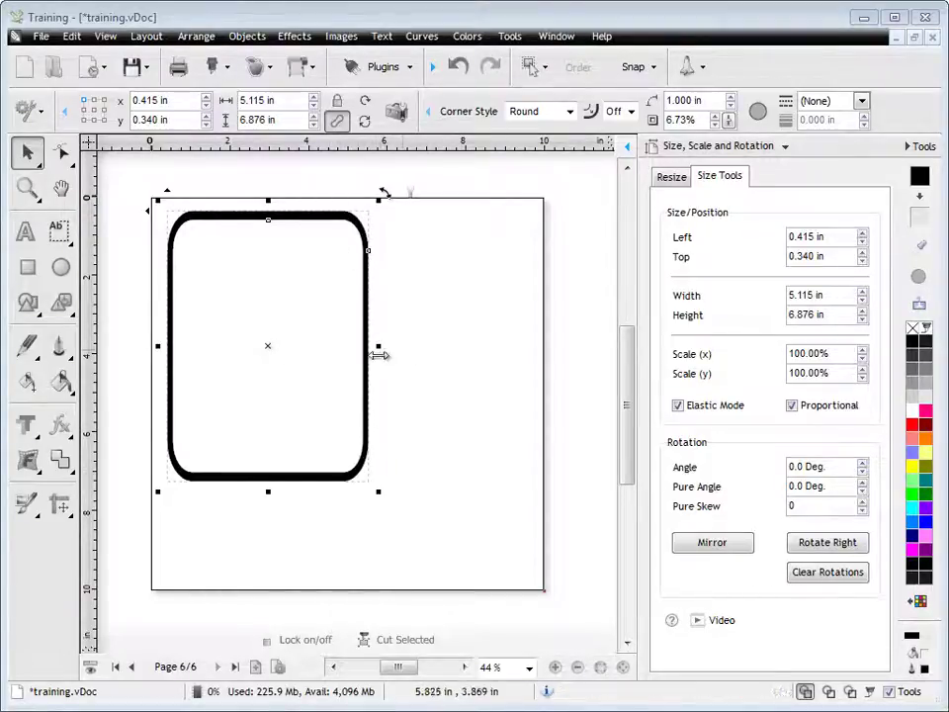
pyautogui.moveTo(378, 492); pyautogui.dragTo(527, 554)
pyautogui.moveTo(428, 373); pyautogui.dragTo(476, 372)
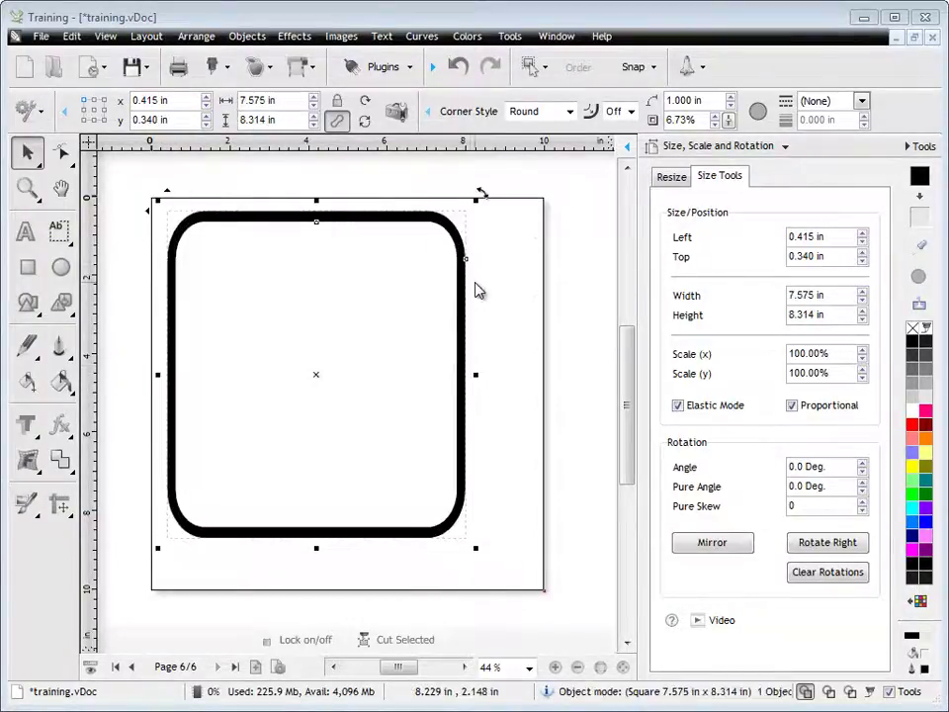
# - Undo five times to restore the rectangle's 6.576 × 5.815 in size
pyautogui.click(458, 67)
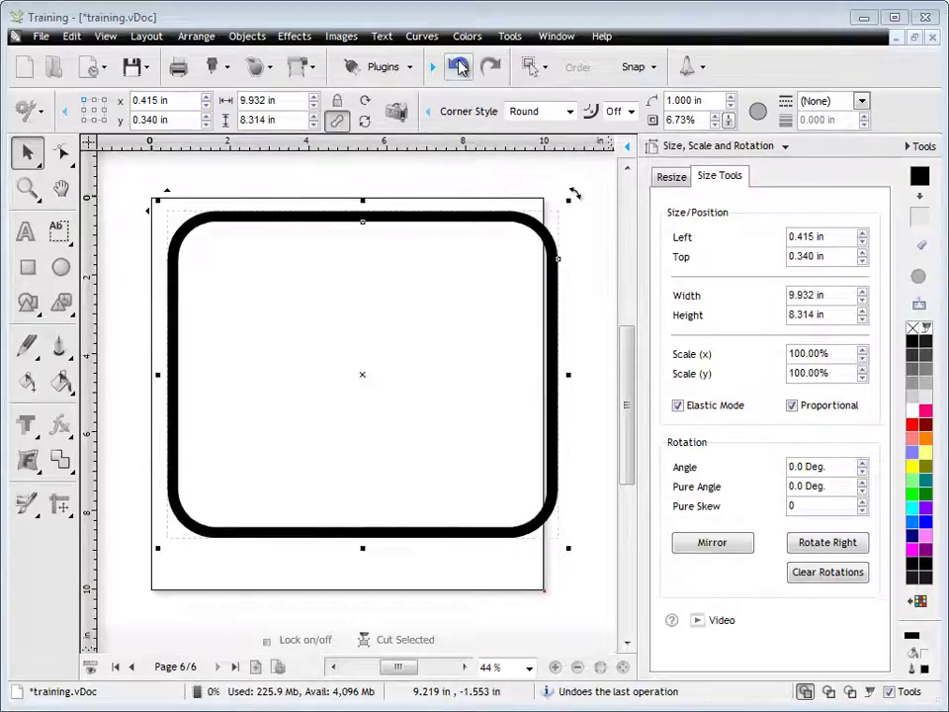
pyautogui.click(458, 66)
pyautogui.click(458, 66)
pyautogui.click(458, 66)
pyautogui.click(458, 66)
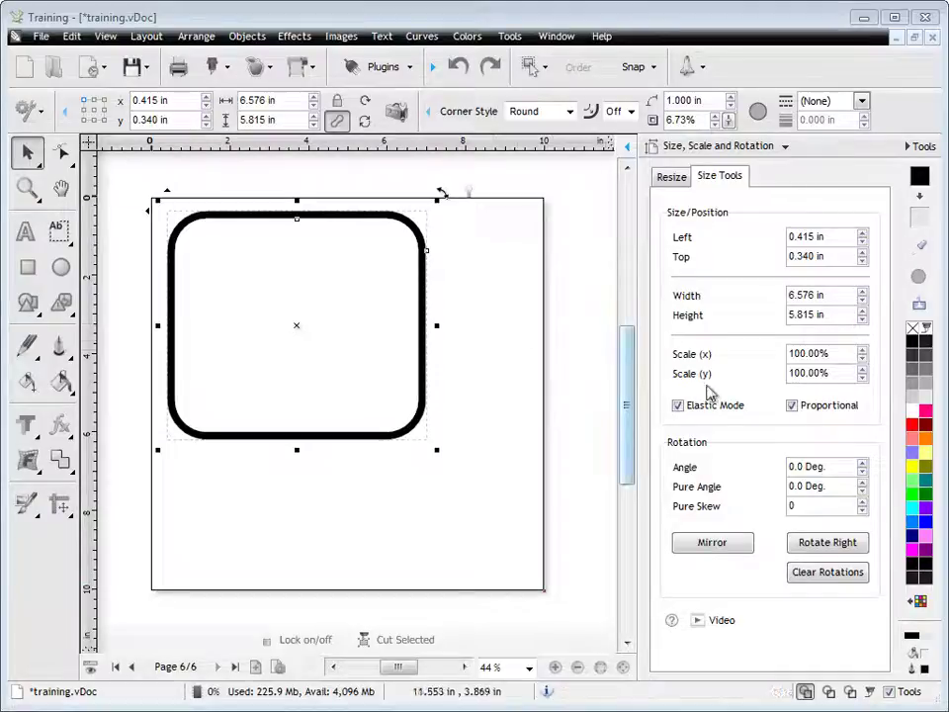
# - Turn off Elastic Mode, set corner scaling On, and stretch the rectangle to 8.556 × 8.361 in
pyautogui.click(689, 409)
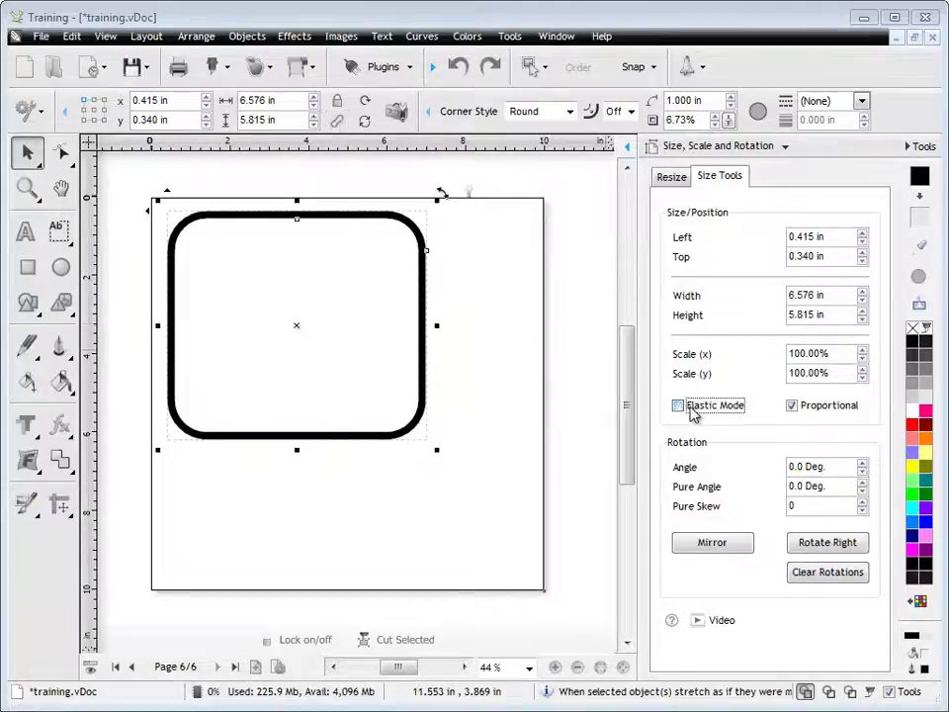
pyautogui.click(631, 111)
pyautogui.click(614, 145)
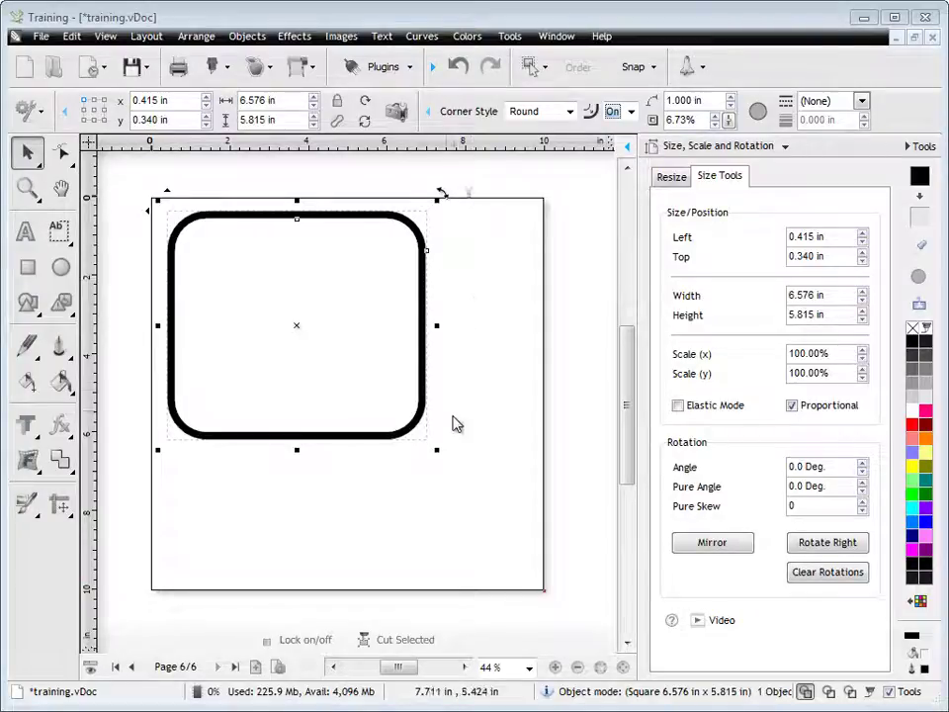
pyautogui.moveTo(436, 324); pyautogui.dragTo(514, 326)
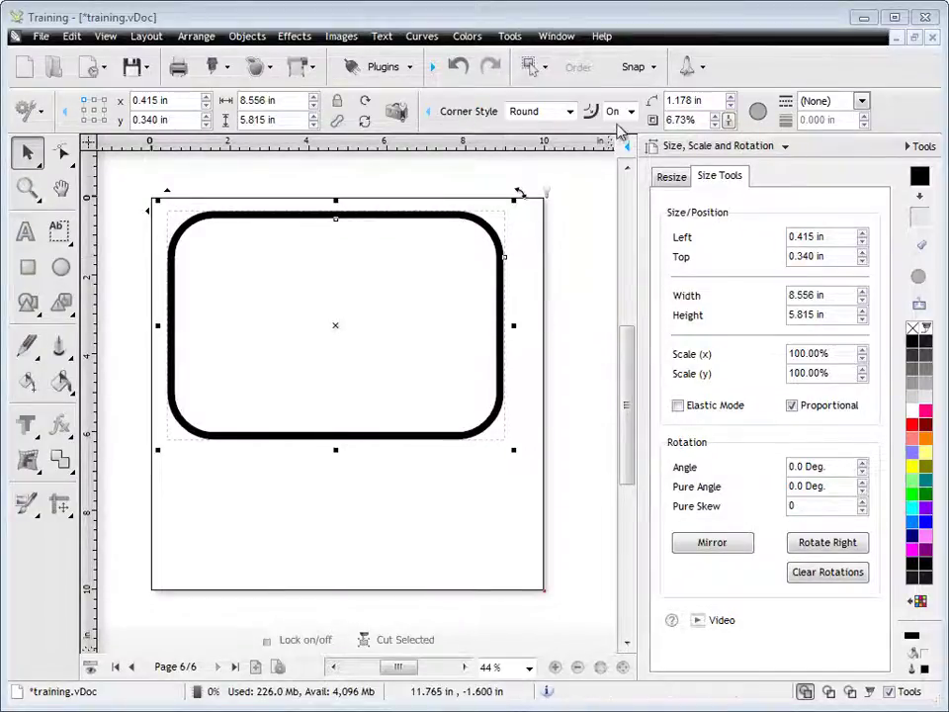
pyautogui.moveTo(335, 450); pyautogui.dragTo(335, 549)
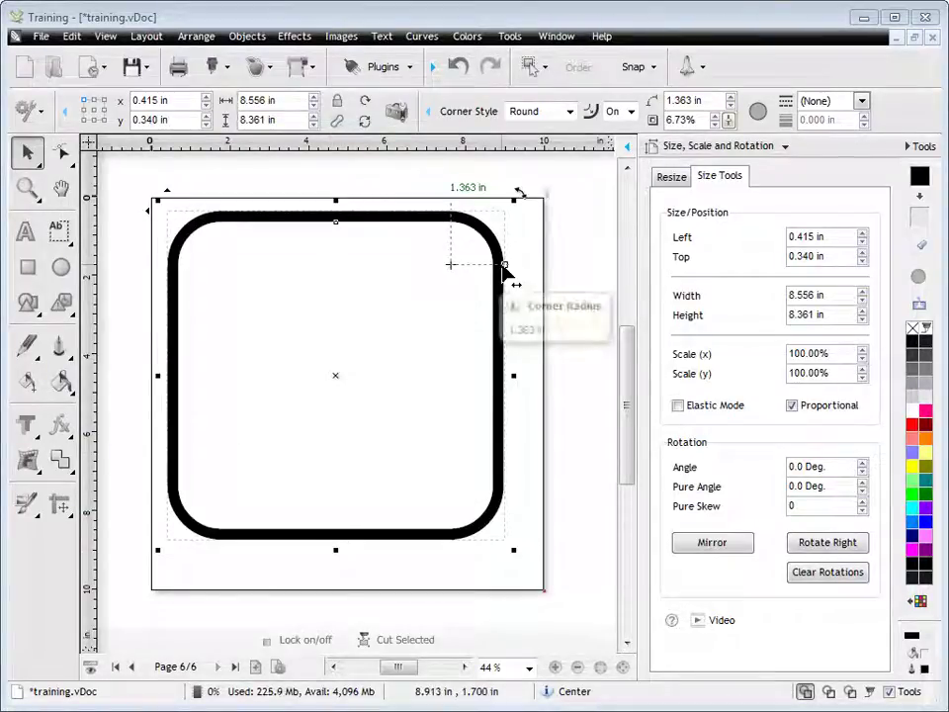
# - Set corner scaling back to Off, then deselect and reselect the rounded rectangle
pyautogui.click(631, 110)
pyautogui.click(615, 125)
pyautogui.click(530, 352)
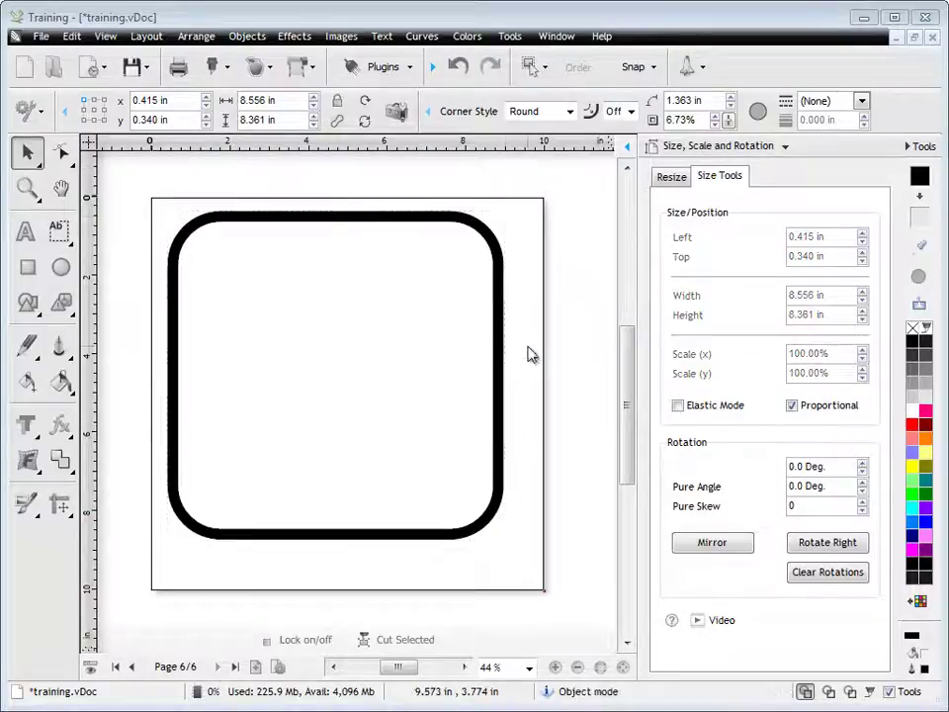
pyautogui.click(501, 389)
# - Drag the rounded square's corner handle inward to 7.354 × 7.186 in, keeping the 1.363 in corner radius
pyautogui.moveTo(514, 546); pyautogui.dragTo(467, 445)
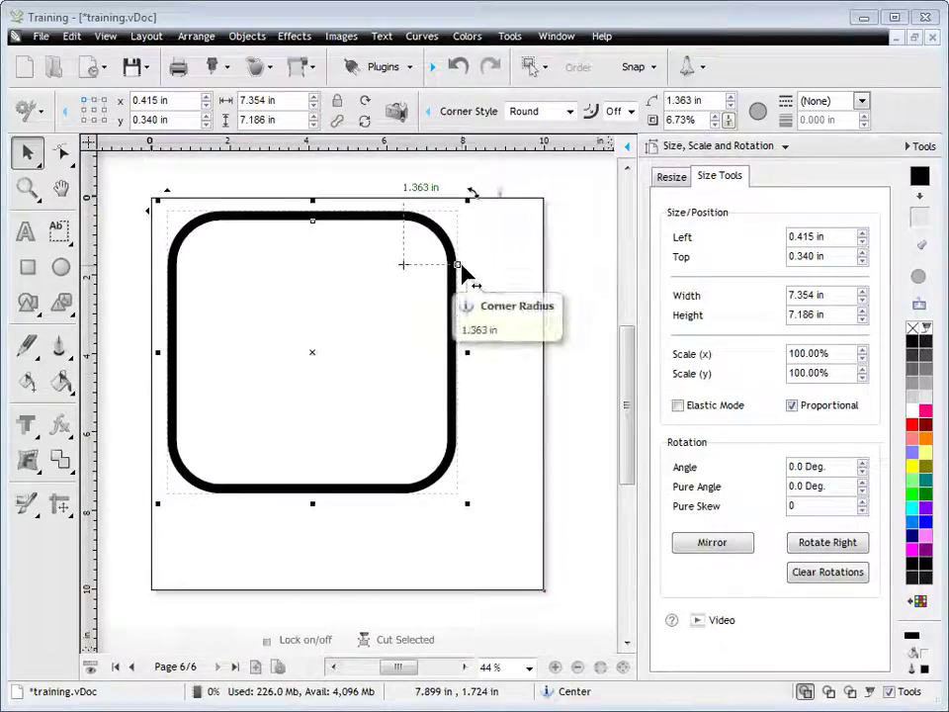